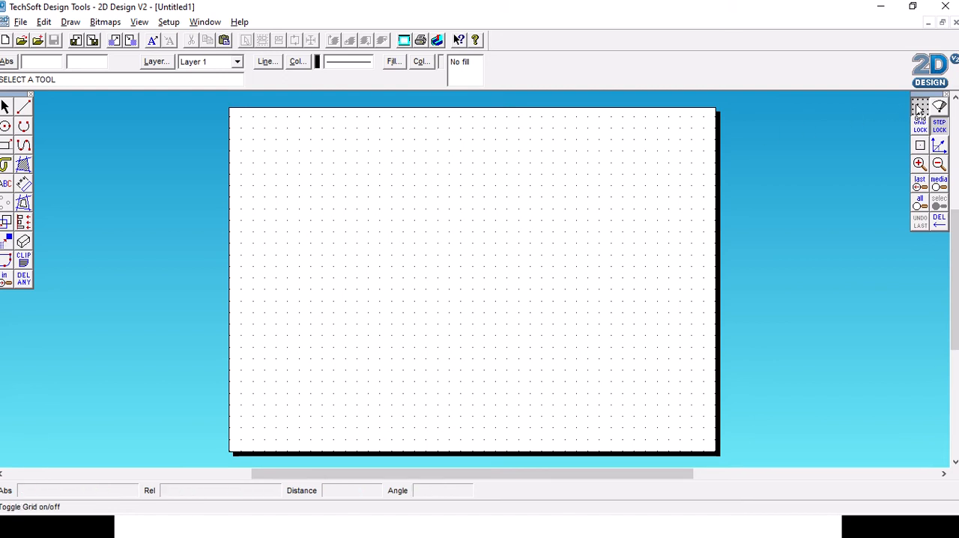
- Set the drawing grid spacing to 5 mm in both X and Y
{"action": "right_click", "coordinate": [918, 109]}
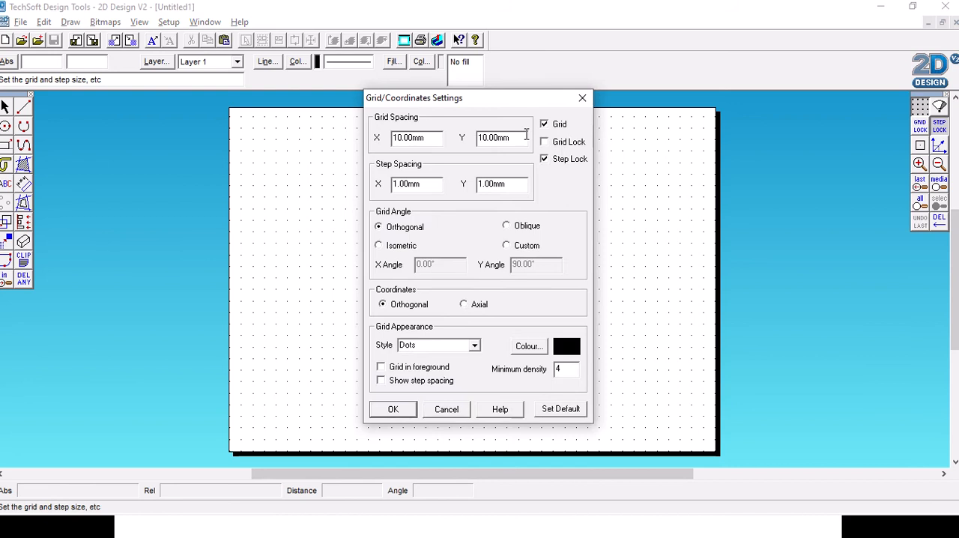
{"action": "left_click_drag", "start_coordinate": [434, 138], "coordinate": [388, 144]}
{"action": "type", "text": "5"}
{"action": "left_click_drag", "start_coordinate": [514, 139], "coordinate": [468, 142]}
{"action": "type", "text": "5"}
{"action": "left_click", "coordinate": [392, 411]}
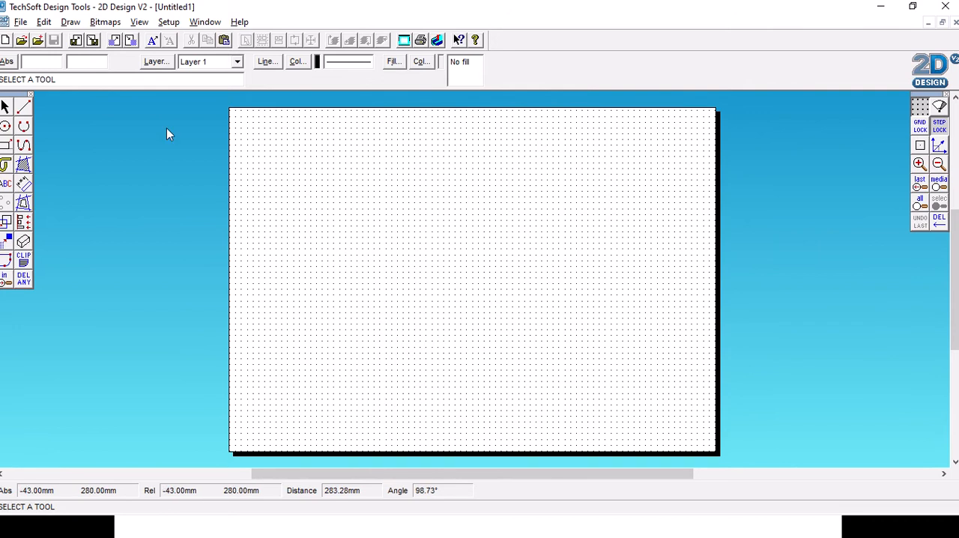
- Draw three free-angle test lines in the upper left area of the page, two of them crossing
{"action": "left_click", "coordinate": [24, 107]}
{"action": "left_click", "coordinate": [318, 191]}
{"action": "left_click", "coordinate": [439, 180]}
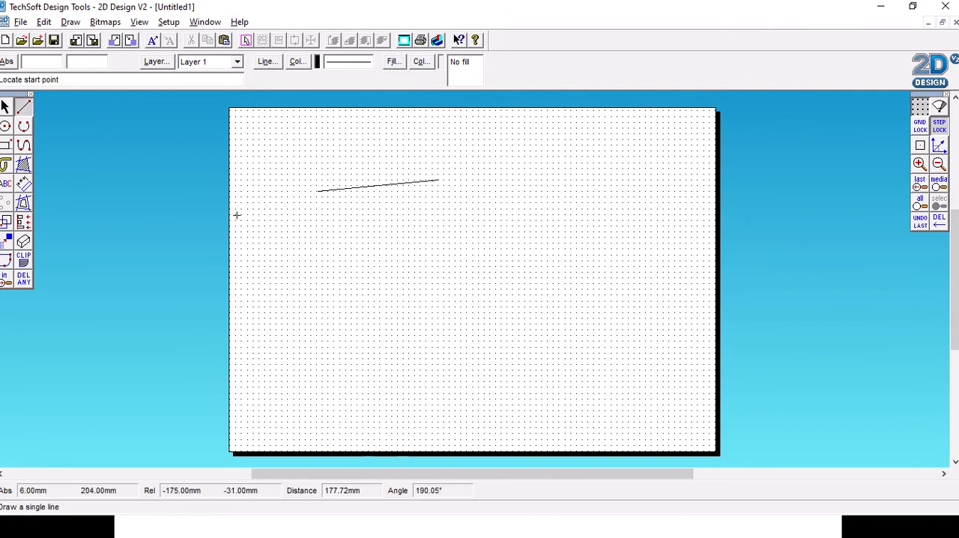
{"action": "left_click", "coordinate": [304, 260]}
{"action": "left_click", "coordinate": [433, 238]}
{"action": "left_click", "coordinate": [342, 220]}
{"action": "left_click", "coordinate": [420, 276]}
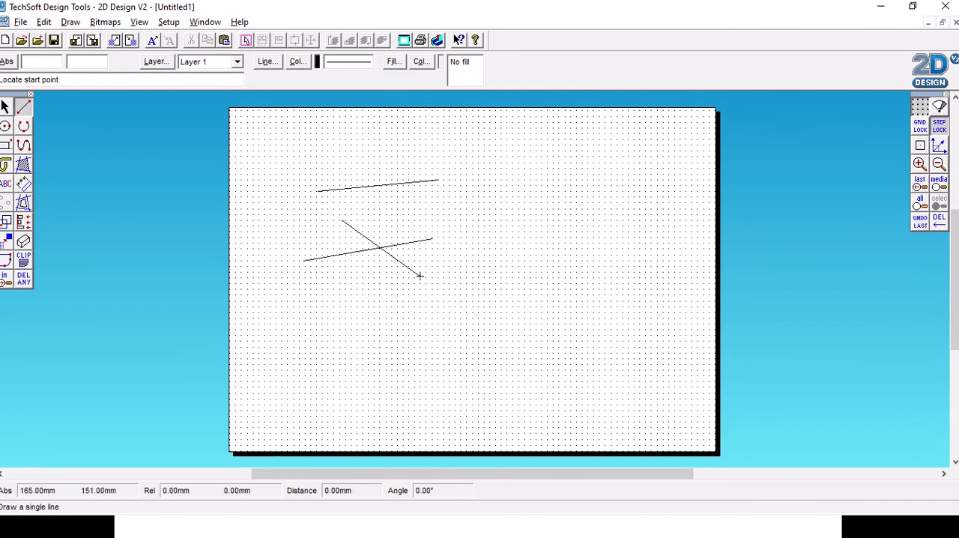
- Delete all three test lines from the page
{"action": "left_click", "coordinate": [5, 107]}
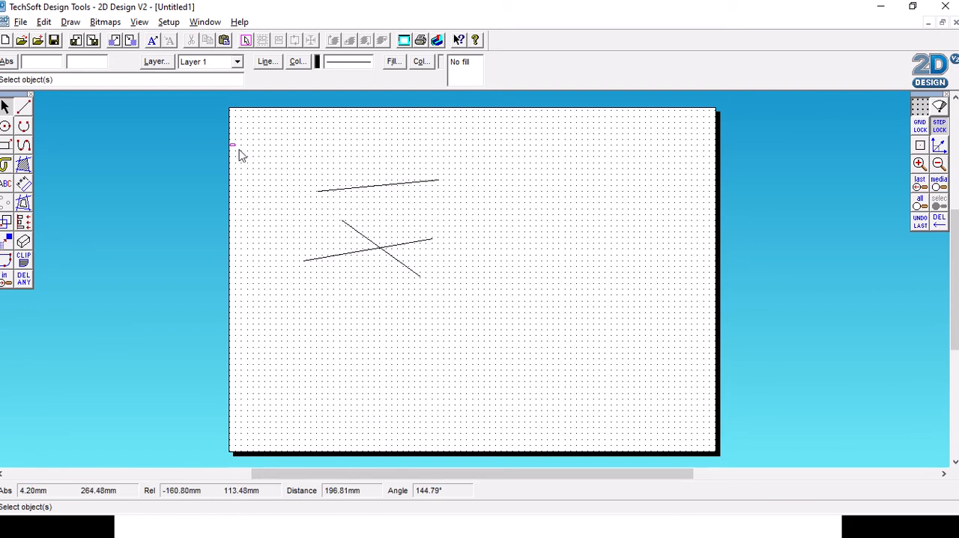
{"action": "left_click_drag", "start_coordinate": [230, 144], "coordinate": [544, 309]}
{"action": "key", "text": "Delete"}
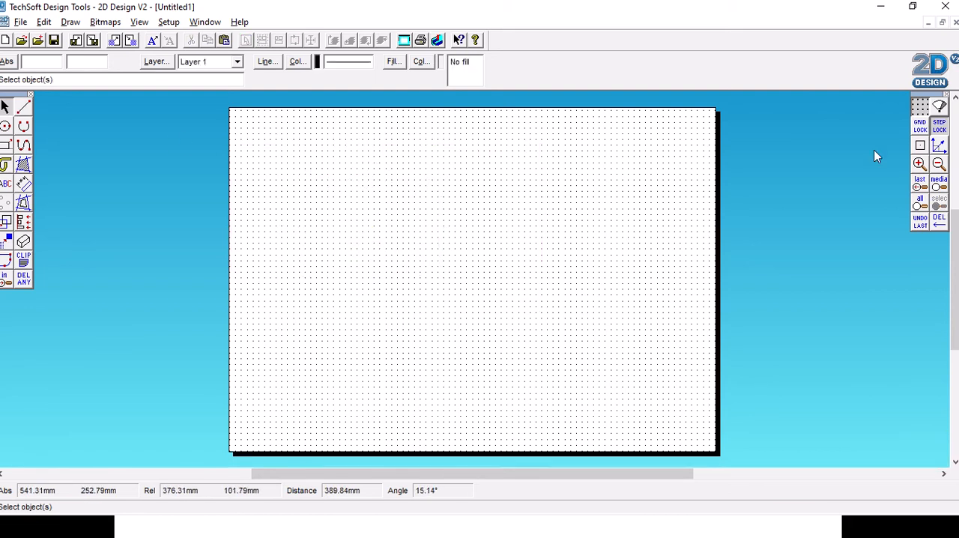
- Turn on Grid Lock so that drawn points snap to the grid dots
{"action": "left_click", "coordinate": [921, 126]}
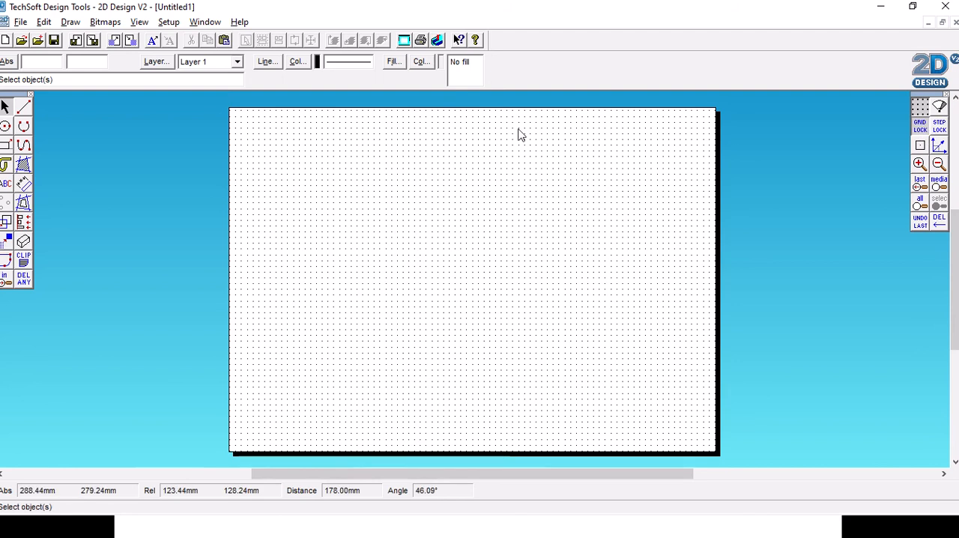
- Draw a horizontal test line about 65 mm long near the page's upper left, and delete it again
{"action": "left_click", "coordinate": [23, 107]}
{"action": "left_click", "coordinate": [269, 174]}
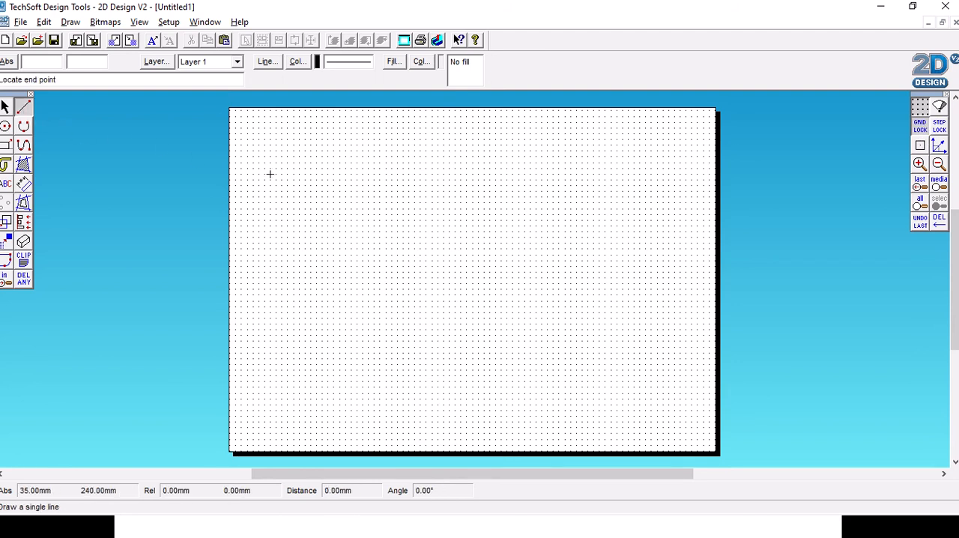
{"action": "left_click", "coordinate": [346, 174]}
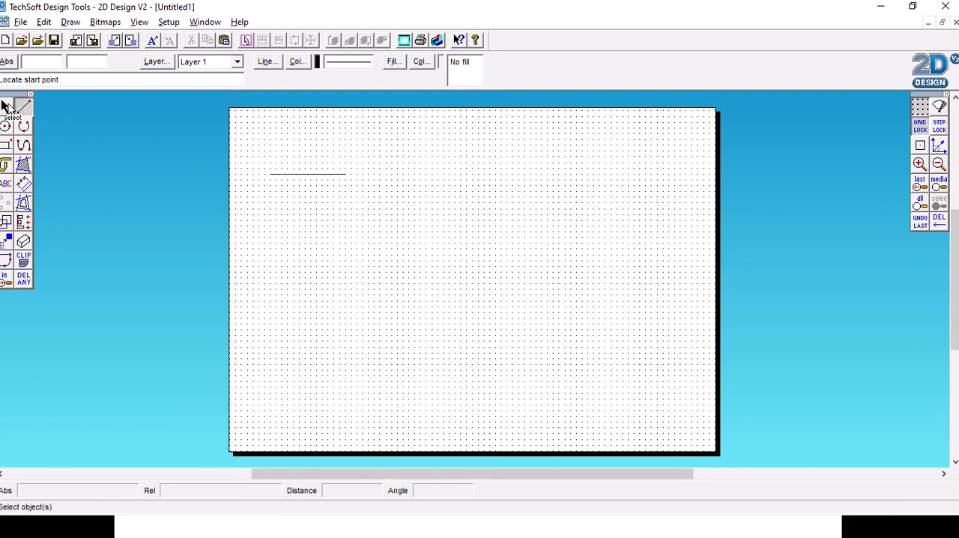
{"action": "left_click", "coordinate": [6, 109]}
{"action": "left_click", "coordinate": [308, 174]}
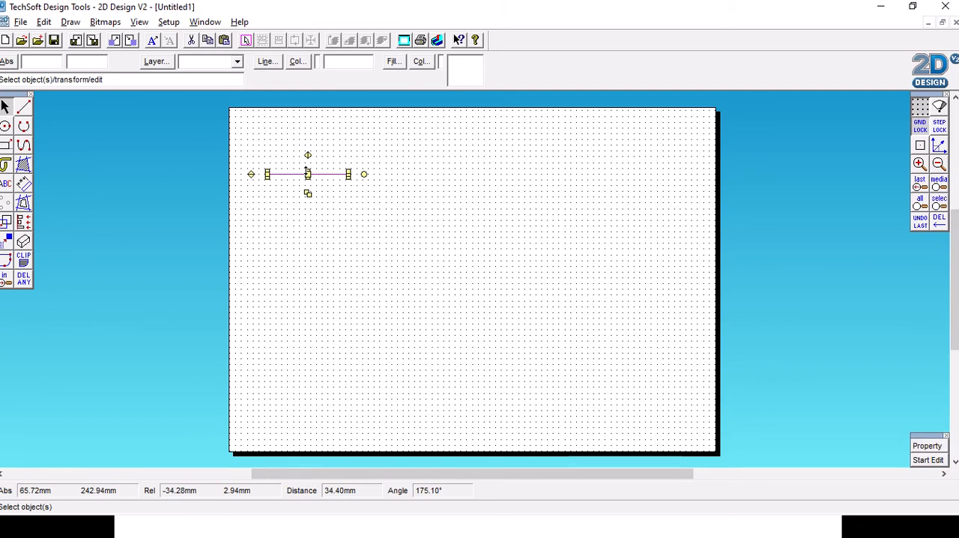
{"action": "key", "text": "Delete"}
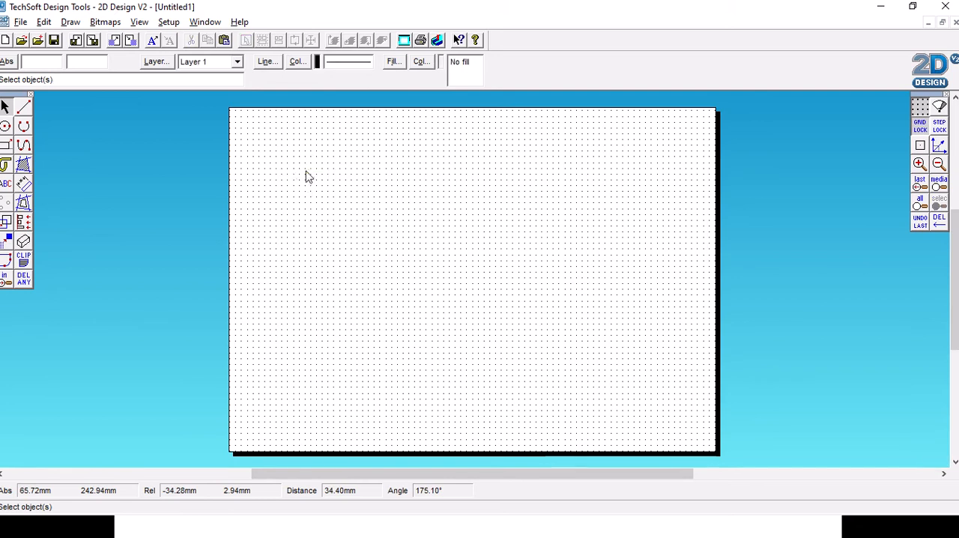
- Draw an 80 mm vertical line down from (65, 215) mm and continue with a diagonal 25 mm right and 25 mm down
{"action": "left_click", "coordinate": [23, 109]}
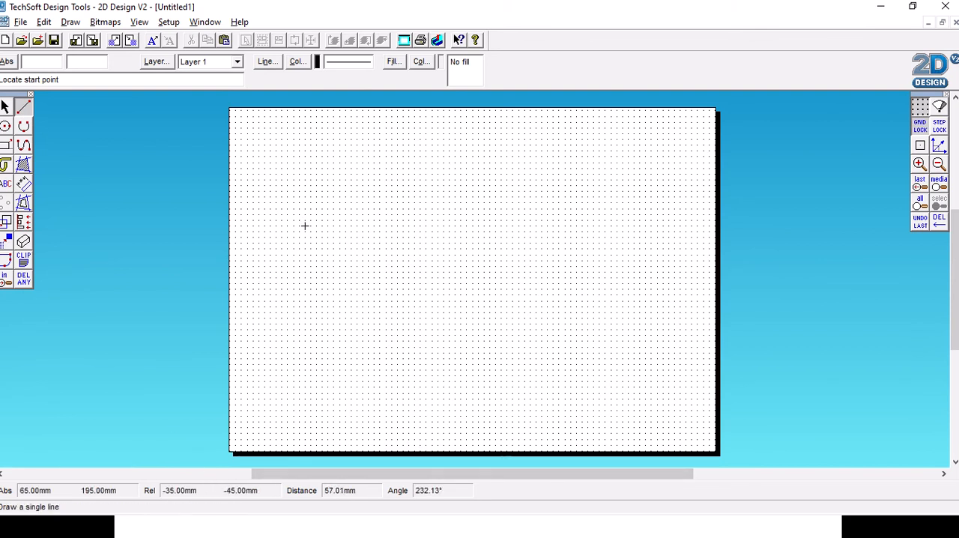
{"action": "left_click", "coordinate": [305, 202]}
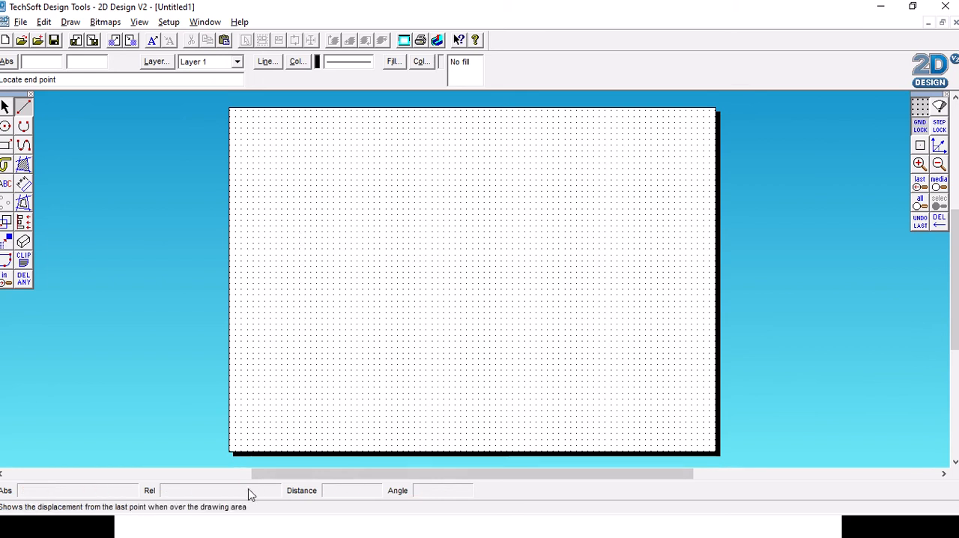
{"action": "left_click", "coordinate": [305, 295]}
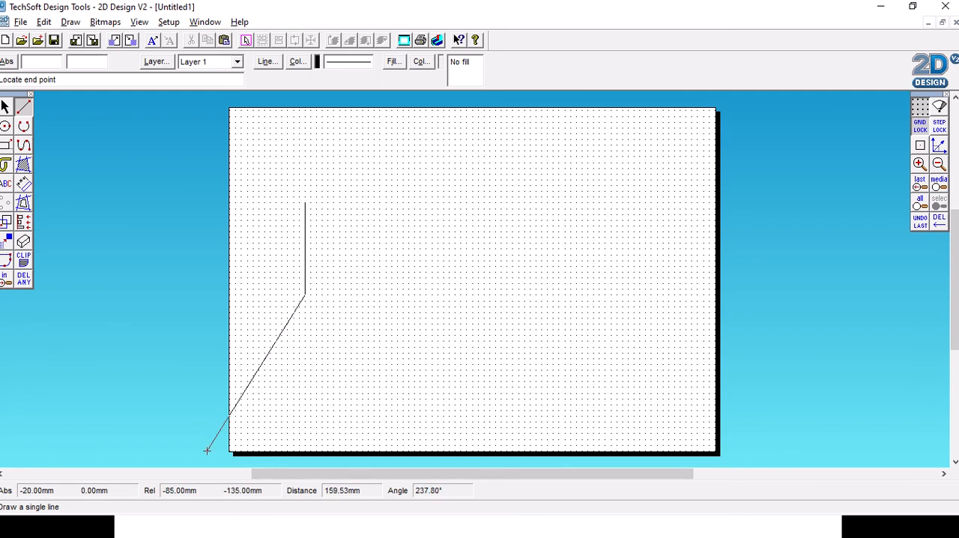
{"action": "left_click", "coordinate": [333, 323]}
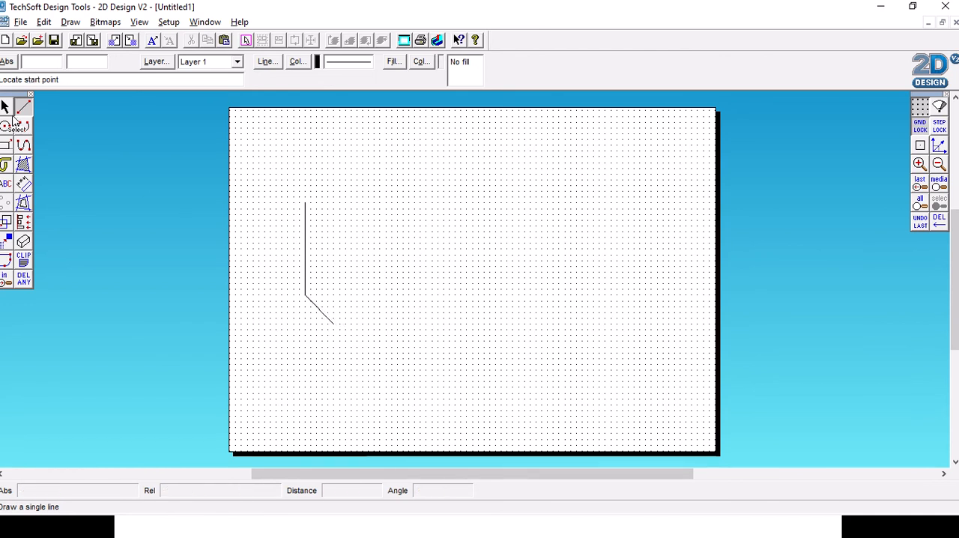
- Duplicate the vertical and diagonal lines together and flip the copy horizontally
{"action": "left_click", "coordinate": [4, 108]}
{"action": "left_click", "coordinate": [5, 108]}
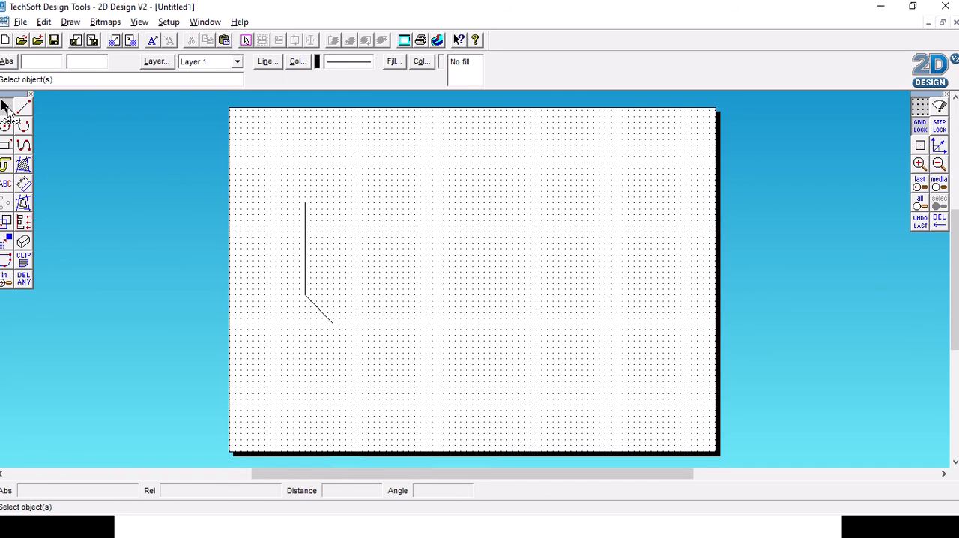
{"action": "left_click_drag", "start_coordinate": [273, 176], "coordinate": [372, 349]}
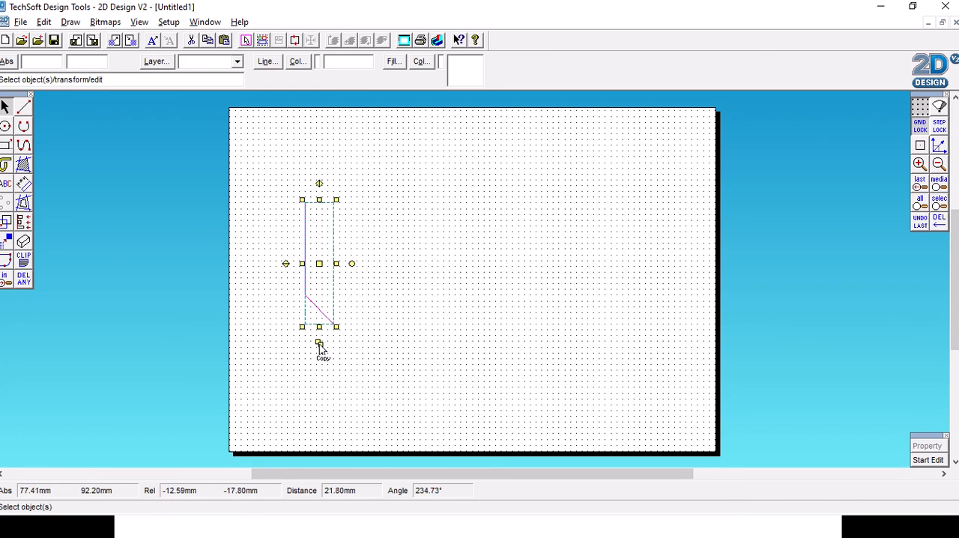
{"action": "left_click_drag", "start_coordinate": [323, 348], "coordinate": [334, 360]}
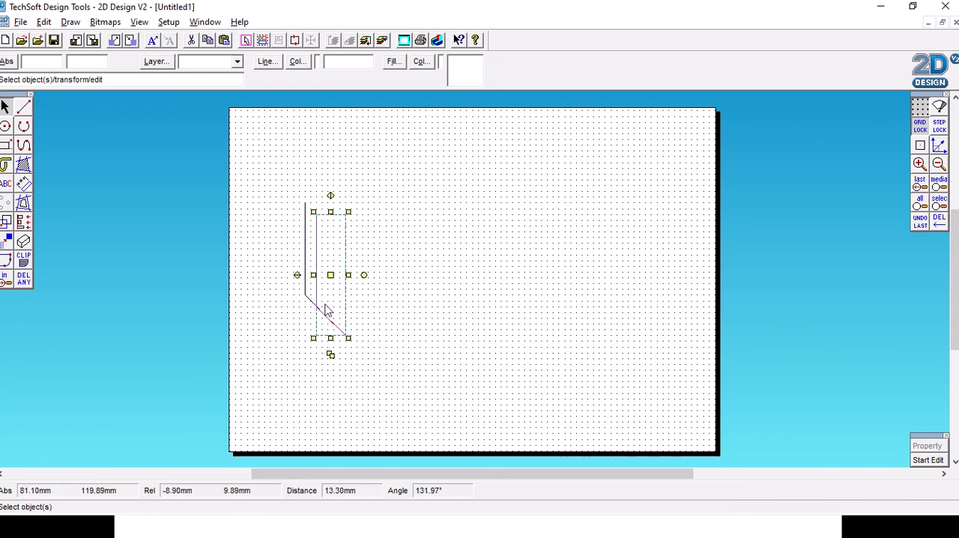
{"action": "left_click", "coordinate": [331, 195]}
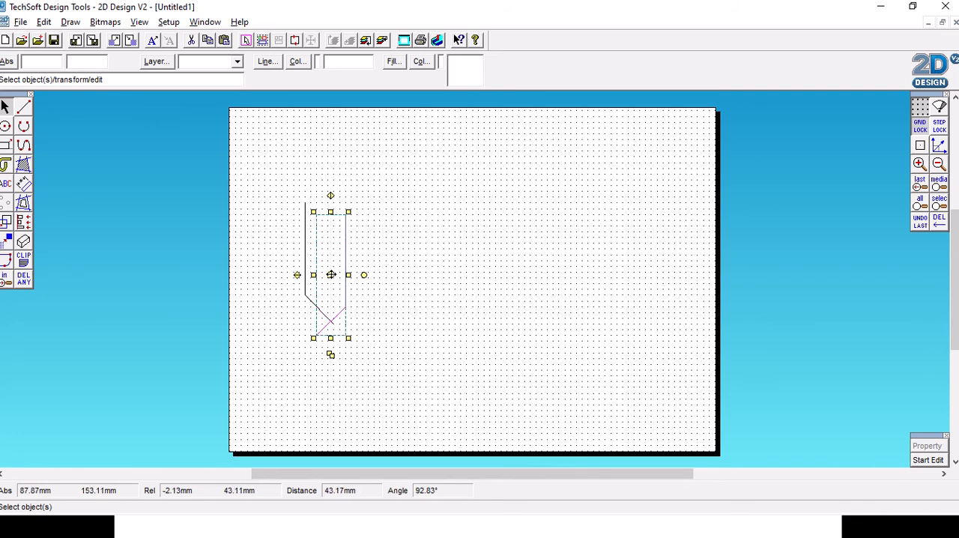
- Move the flipped copy beside the original so that both diagonals meet at the lower point
{"action": "left_click_drag", "start_coordinate": [331, 274], "coordinate": [429, 260]}
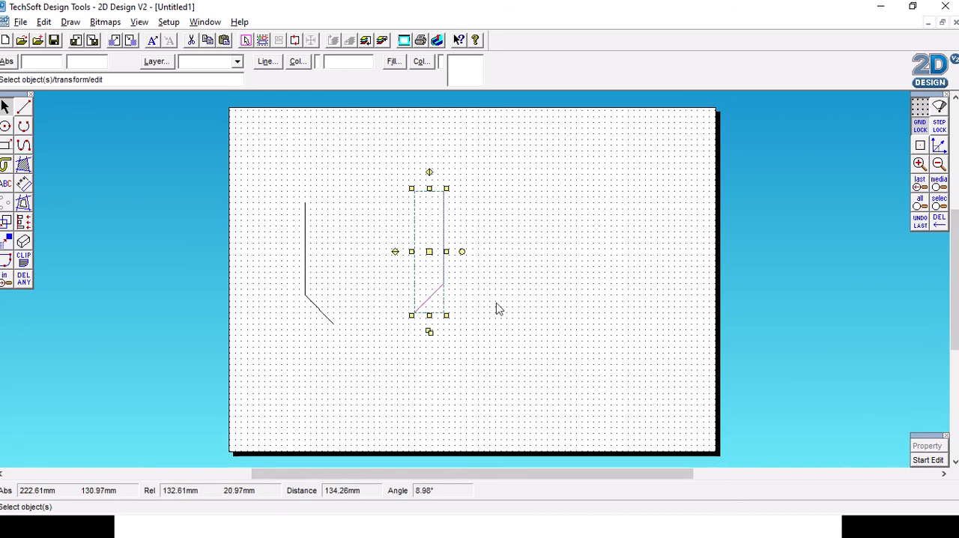
{"action": "left_click", "coordinate": [507, 309]}
{"action": "left_click_drag", "start_coordinate": [386, 171], "coordinate": [459, 334]}
{"action": "left_click_drag", "start_coordinate": [425, 253], "coordinate": [354, 262]}
{"action": "left_click", "coordinate": [394, 347]}
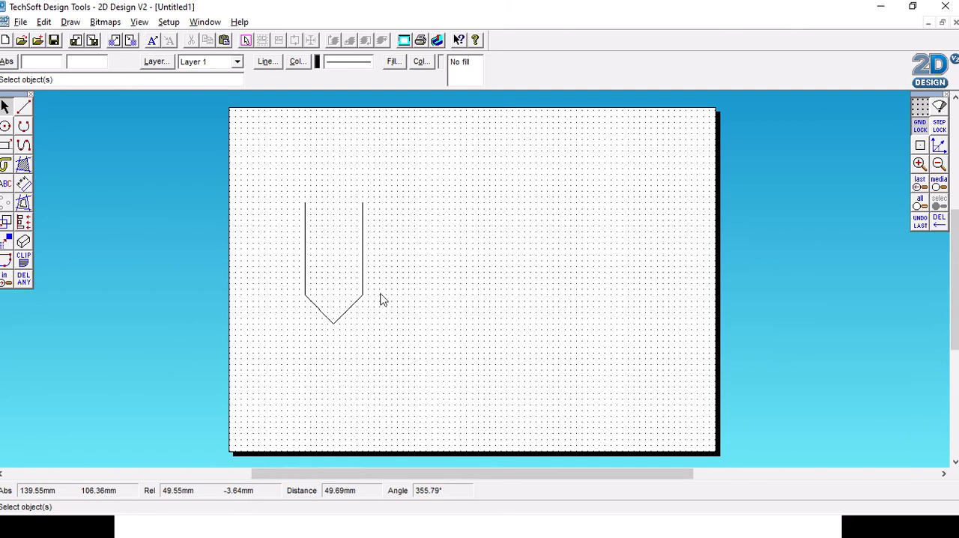
- Delete the mirrored right half of the pointed outline
{"action": "left_click_drag", "start_coordinate": [328, 201], "coordinate": [394, 343]}
{"action": "key", "text": "Delete"}
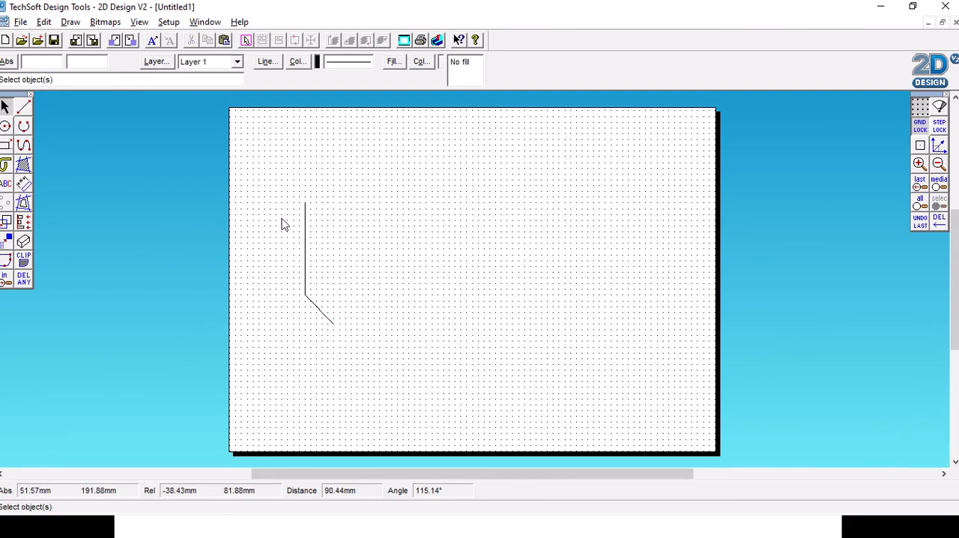
- Complete the pointed outline by placing a horizontally flipped copy of the left half so both diagonals meet at the tip
{"action": "left_click", "coordinate": [4, 105]}
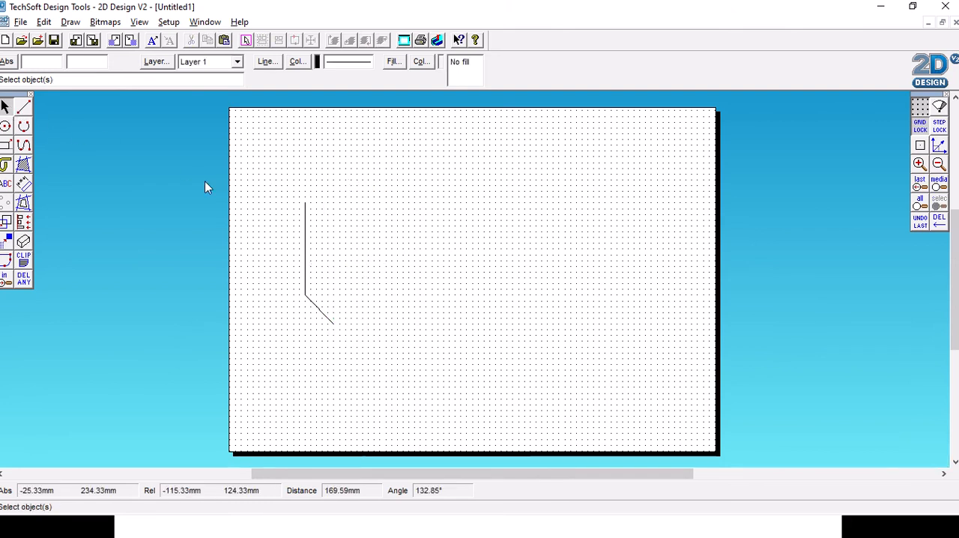
{"action": "left_click_drag", "start_coordinate": [266, 177], "coordinate": [368, 338]}
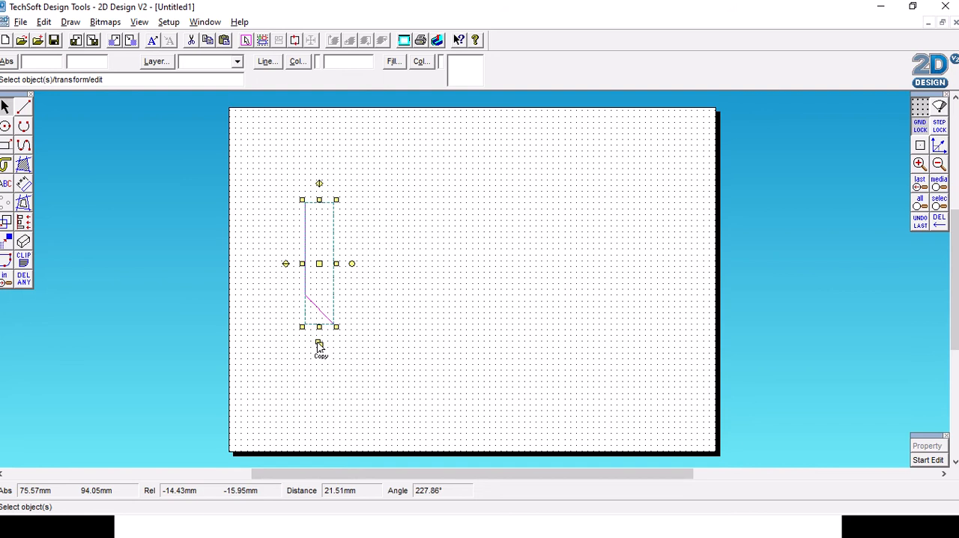
{"action": "left_click", "coordinate": [318, 345]}
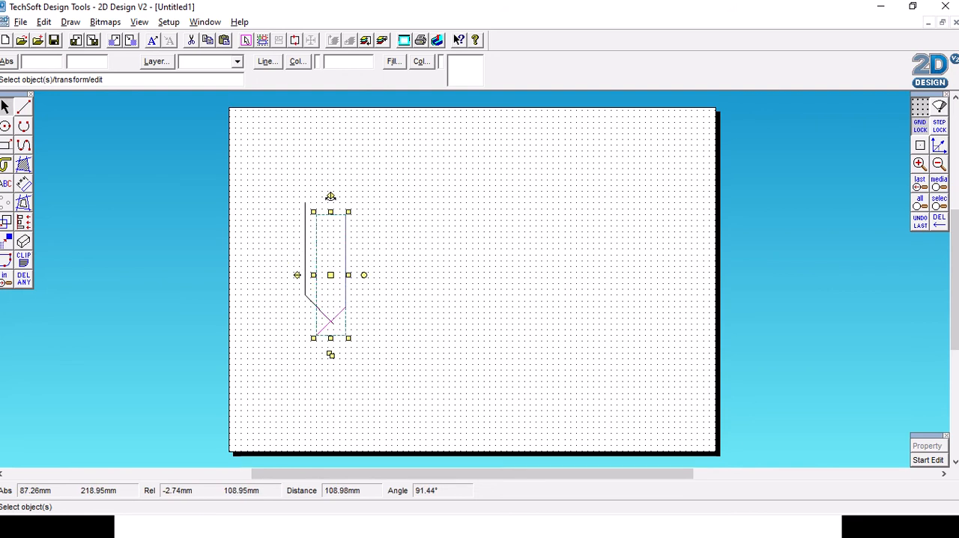
{"action": "left_click_drag", "start_coordinate": [331, 275], "coordinate": [352, 260]}
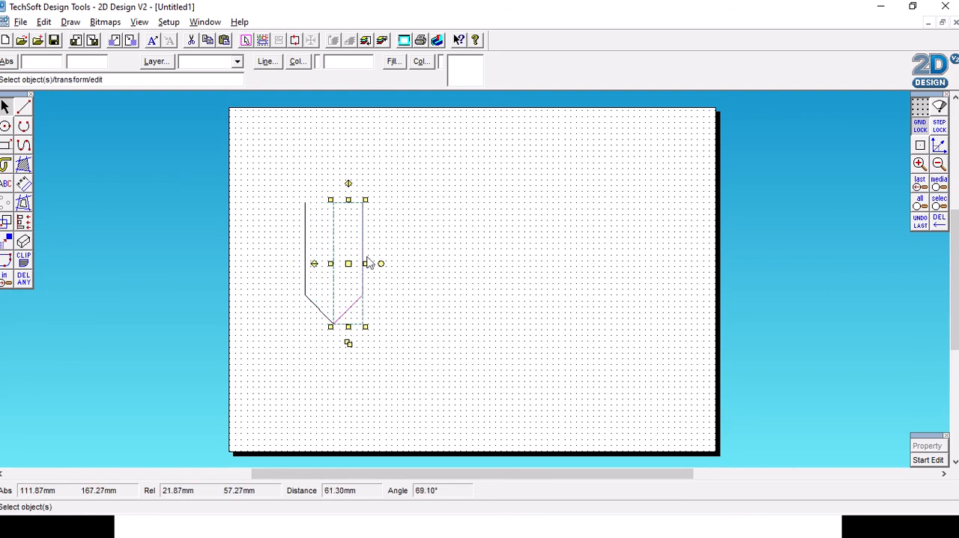
{"action": "left_click", "coordinate": [449, 229]}
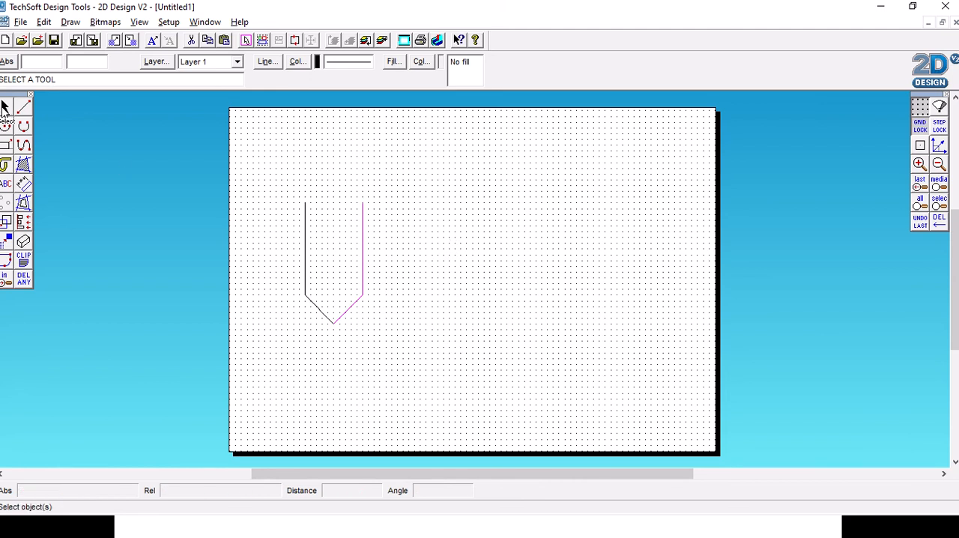
{"action": "left_click", "coordinate": [5, 107]}
{"action": "left_click", "coordinate": [446, 315]}
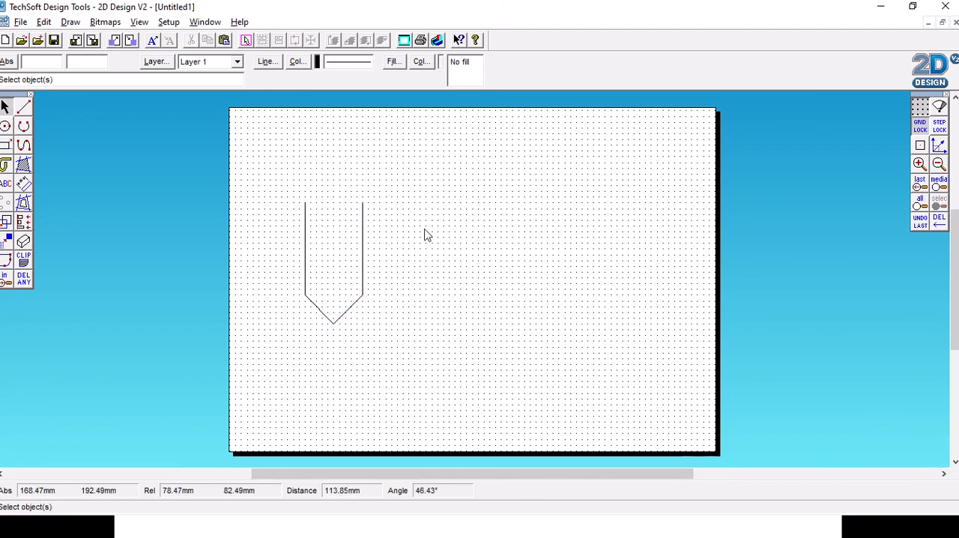
- Draw a circle of 40 mm radius centred midway between the upper ends of the two vertical lines
{"action": "left_click", "coordinate": [5, 128]}
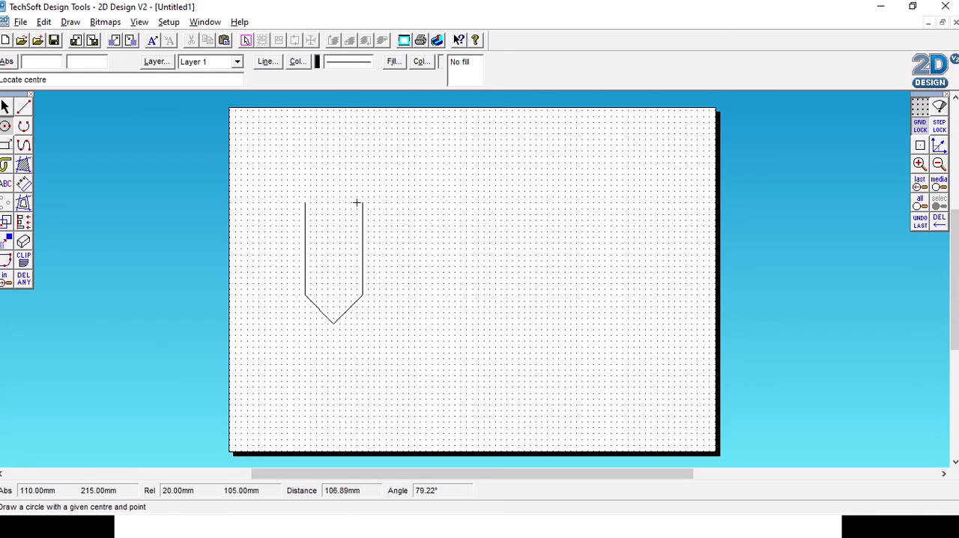
{"action": "left_click", "coordinate": [333, 203]}
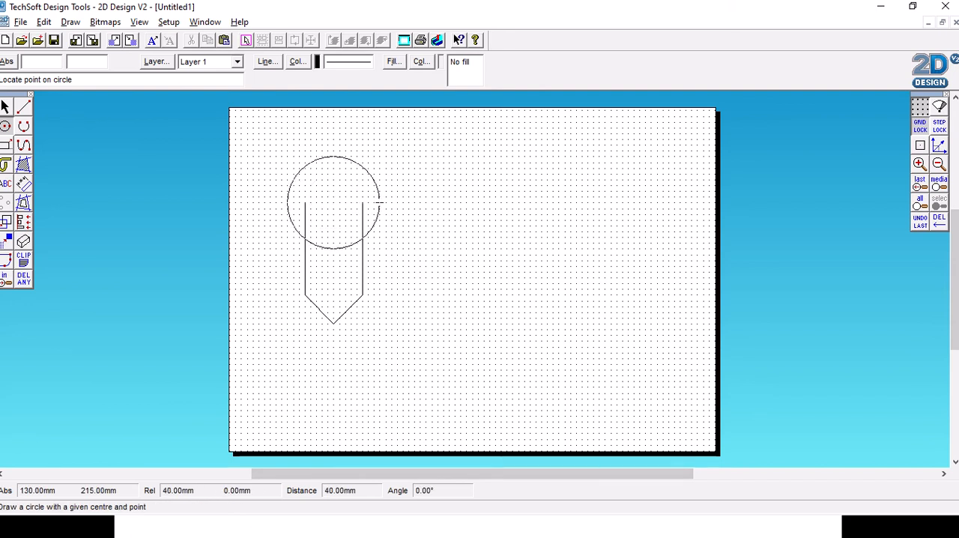
{"action": "left_click", "coordinate": [380, 201]}
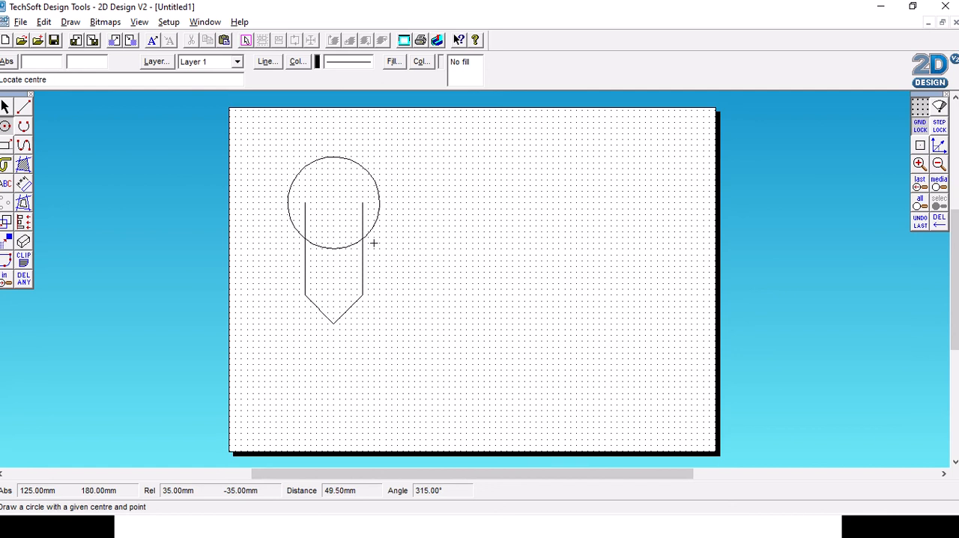
- Remove the vertical line parts inside the circle and the lower arc between the two lines, cutting at the intersections
{"action": "left_click", "coordinate": [24, 283]}
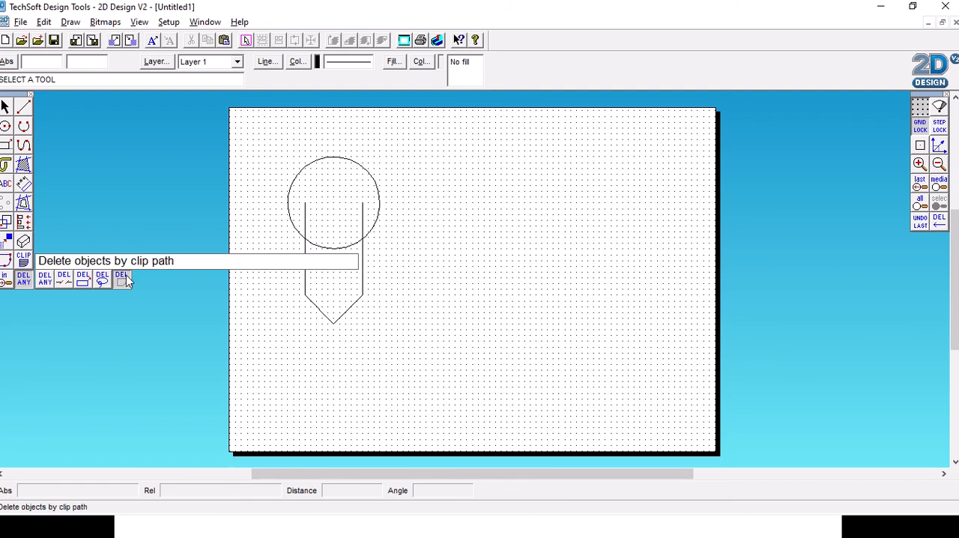
{"action": "left_click", "coordinate": [64, 284]}
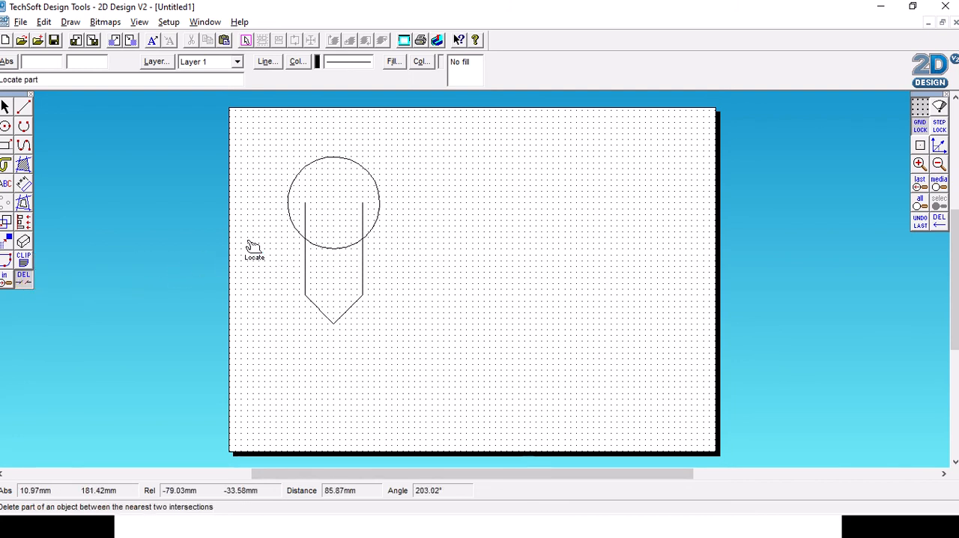
{"action": "left_click", "coordinate": [364, 216]}
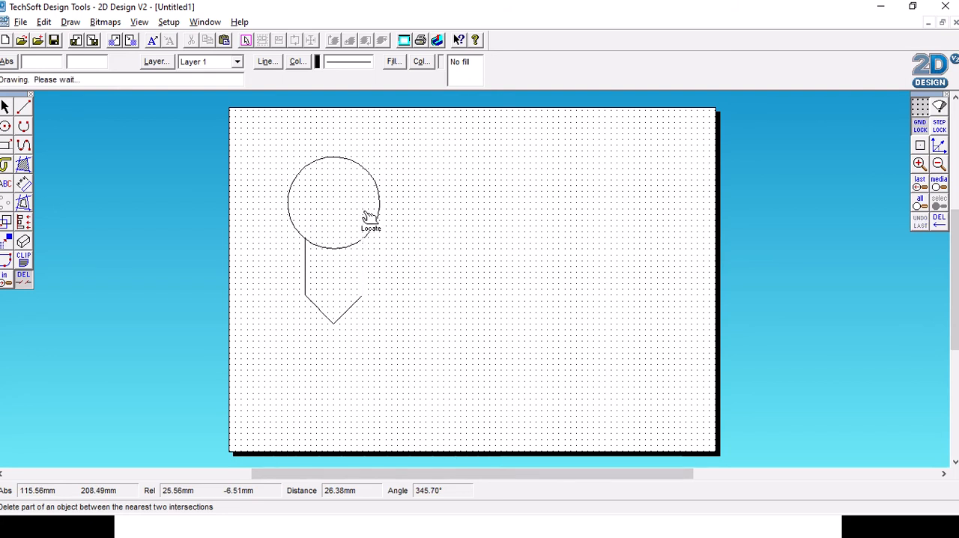
{"action": "left_click", "coordinate": [330, 247]}
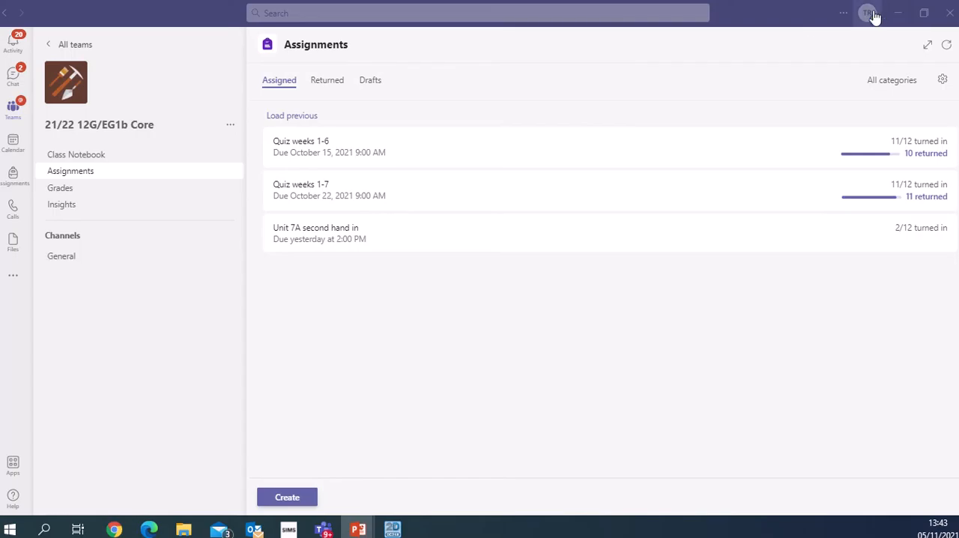
- Switch to Chrome and search Google for "basil cartoon leaf"
{"action": "left_click", "coordinate": [898, 13]}
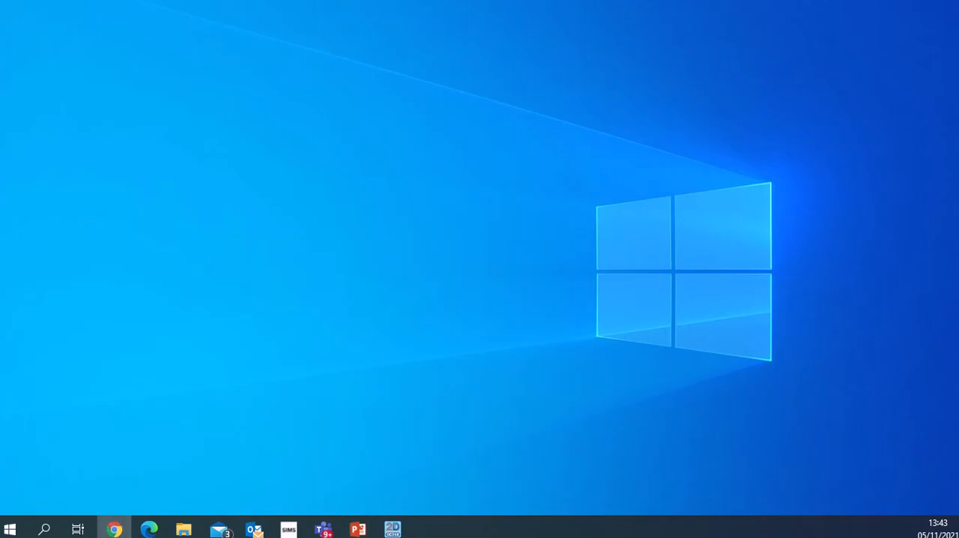
{"action": "left_click_drag", "start_coordinate": [958, 15], "coordinate": [260, 11]}
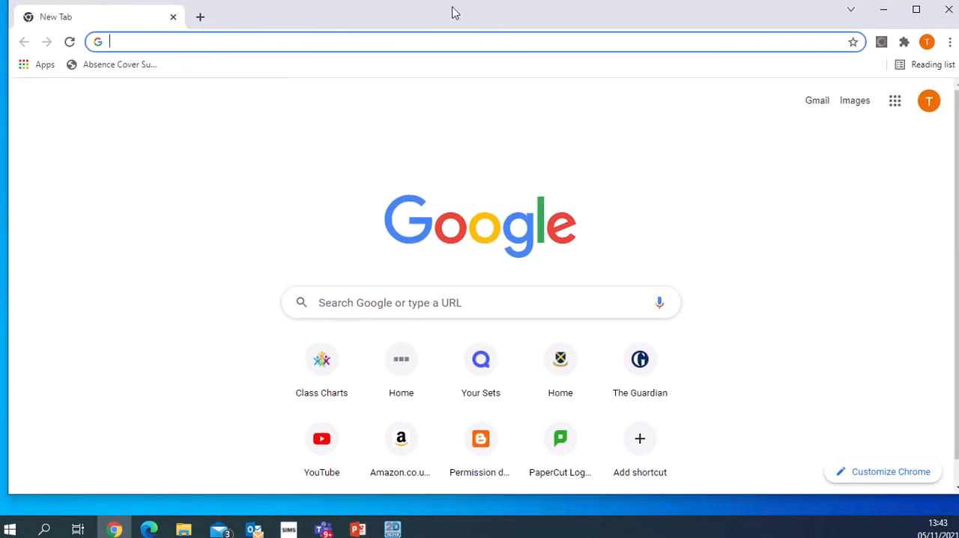
{"action": "left_click", "coordinate": [334, 47]}
{"action": "type", "text": "bas"}
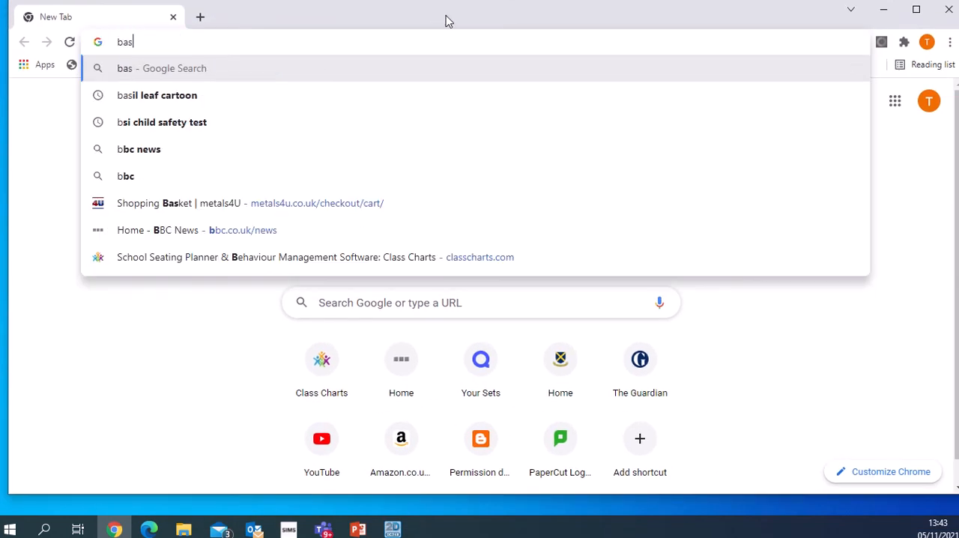
{"action": "type", "text": "il carto"}
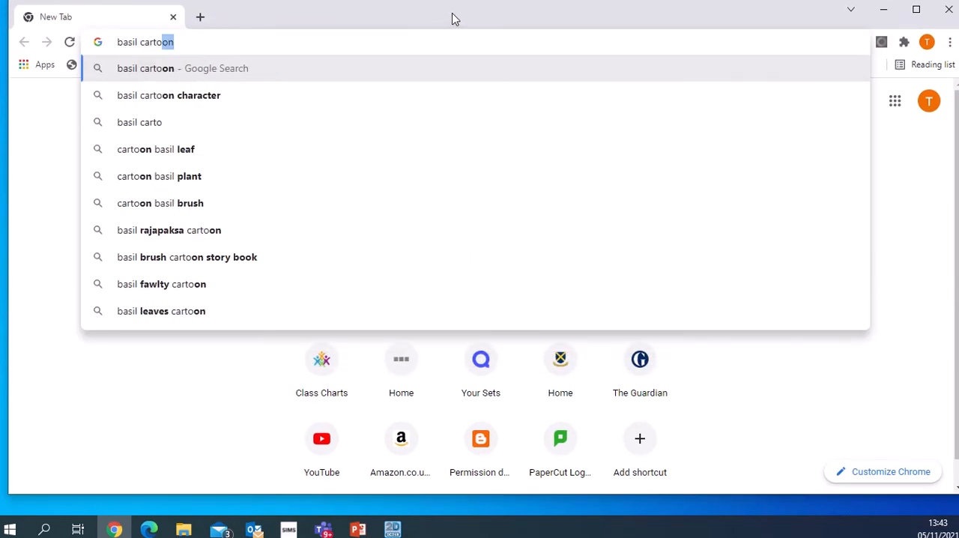
{"action": "type", "text": "on leaf"}
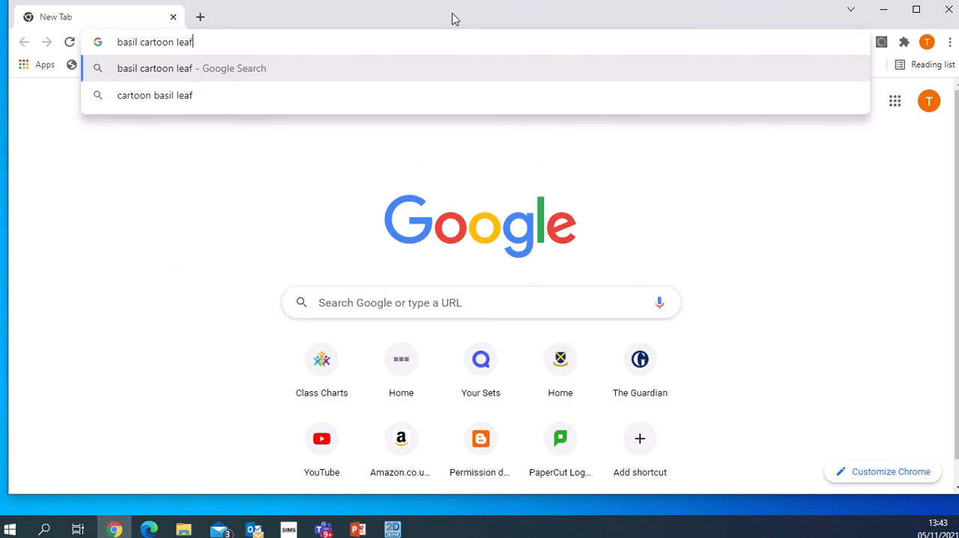
{"action": "key", "text": "Return"}
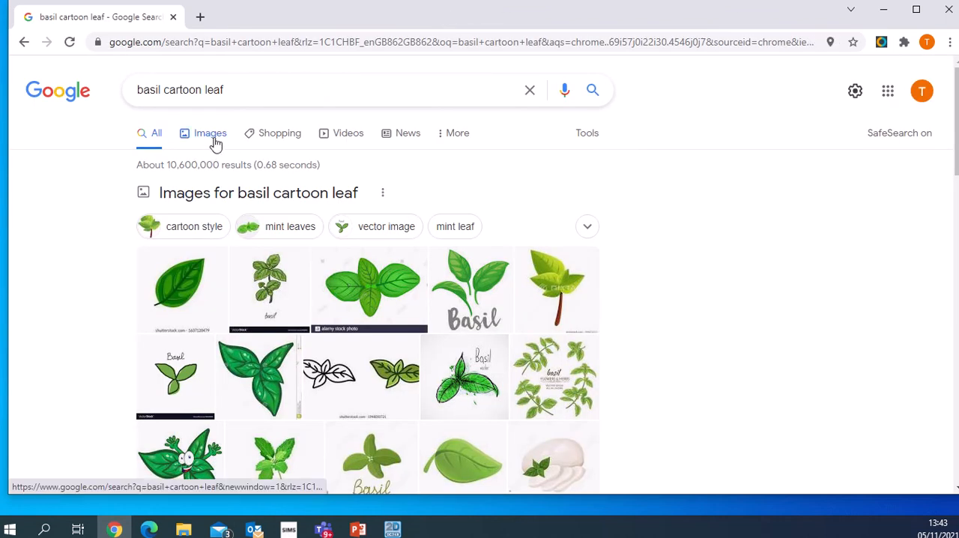
- Browse the image results and copy the Basil Clipart picture from Clipart Suggest
{"action": "left_click", "coordinate": [209, 137]}
{"action": "scroll", "coordinate": [450, 279], "scroll_direction": "down", "scroll_amount": 5}
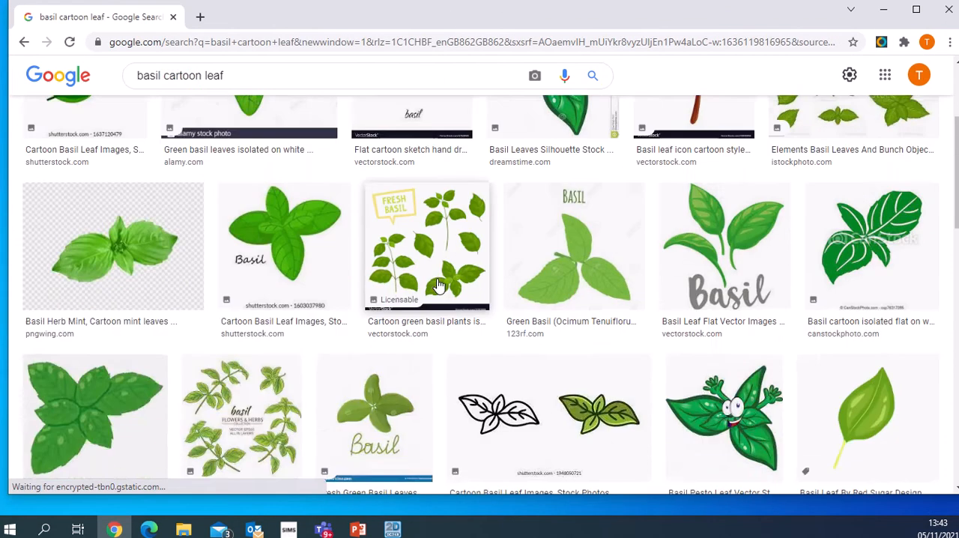
{"action": "scroll", "coordinate": [487, 254], "scroll_direction": "down", "scroll_amount": 8}
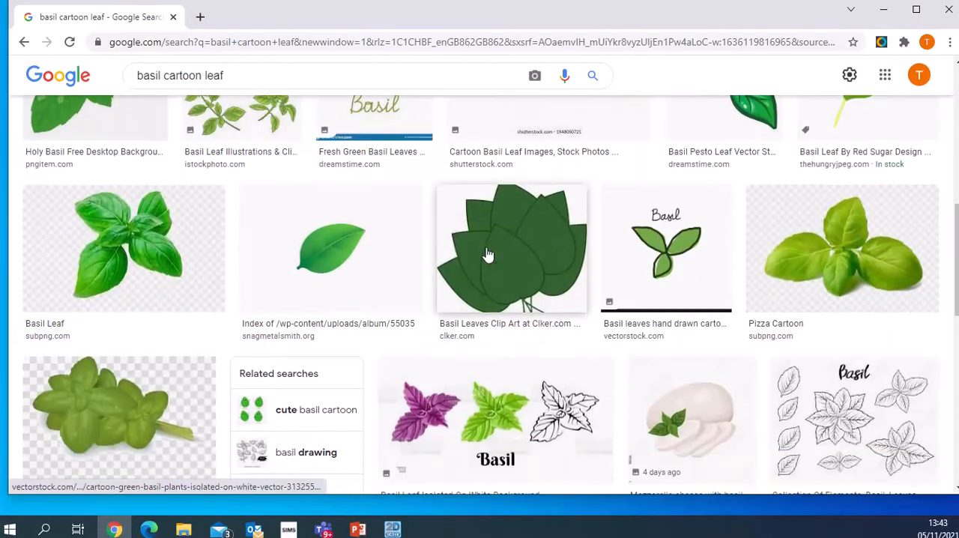
{"action": "scroll", "coordinate": [487, 253], "scroll_direction": "down", "scroll_amount": 3}
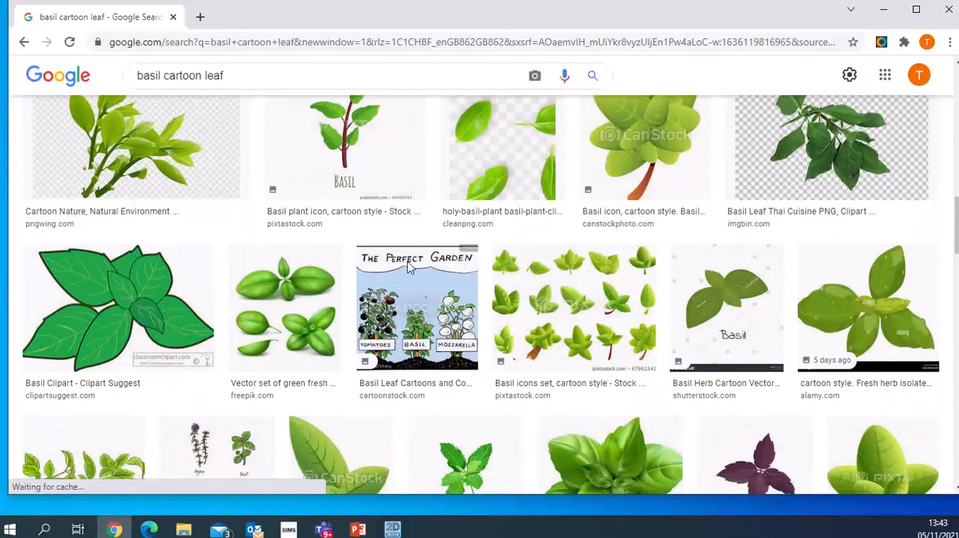
{"action": "left_click", "coordinate": [146, 300]}
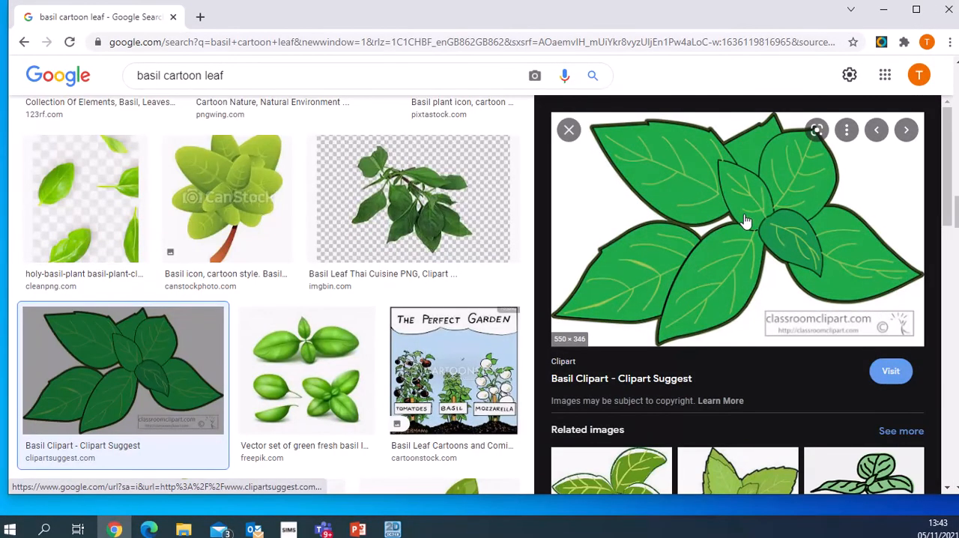
{"action": "right_click", "coordinate": [712, 182]}
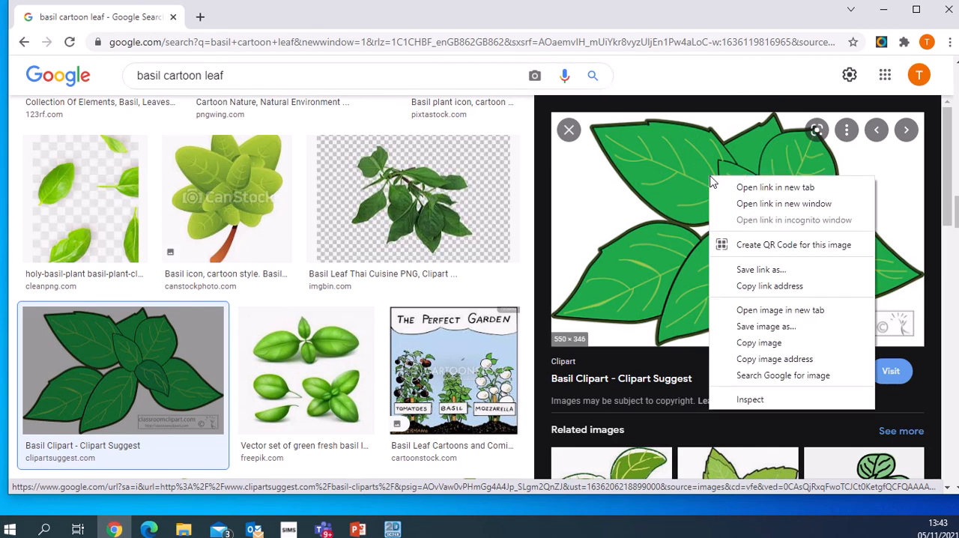
{"action": "left_click", "coordinate": [753, 343]}
- Switch to 2D Design, paste the copied basil picture and move it to the empty area right of the pointed outline
{"action": "key", "text": "alt+Tab"}
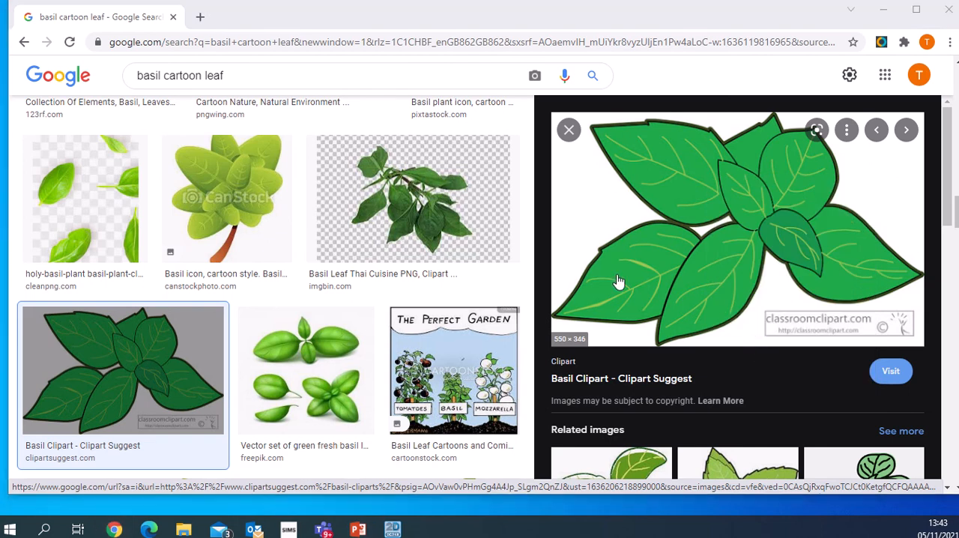
{"action": "key", "text": "alt+Tab"}
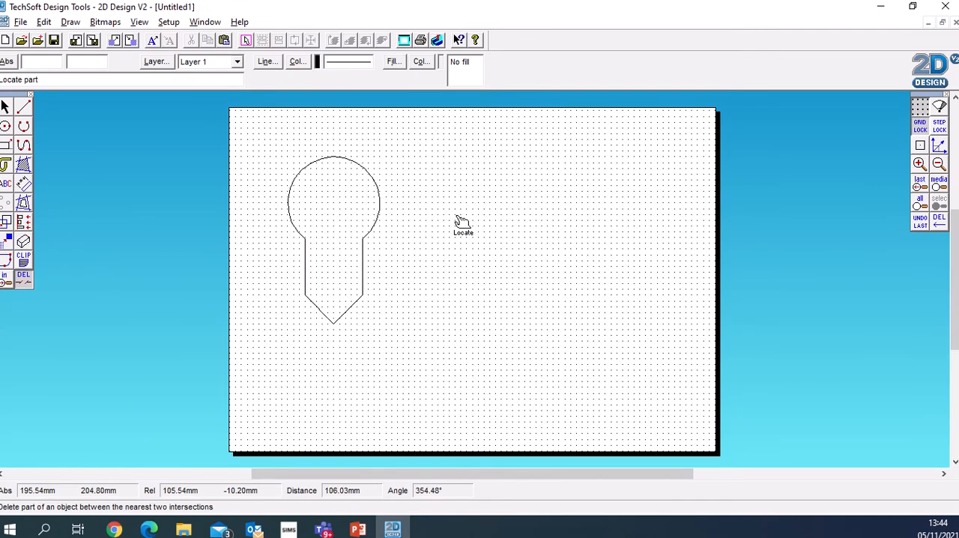
{"action": "right_click", "coordinate": [500, 178]}
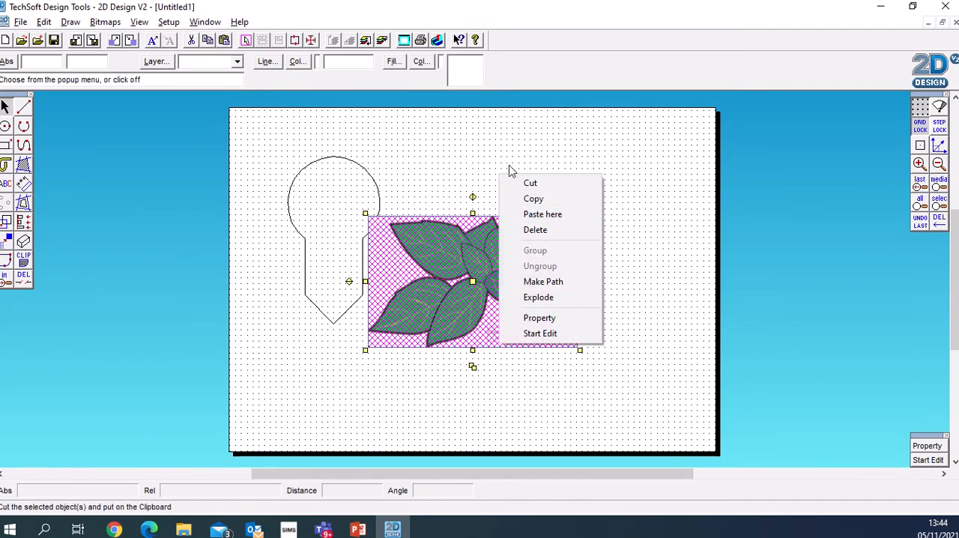
{"action": "left_click", "coordinate": [483, 172]}
{"action": "left_click", "coordinate": [595, 187]}
{"action": "left_click", "coordinate": [484, 270]}
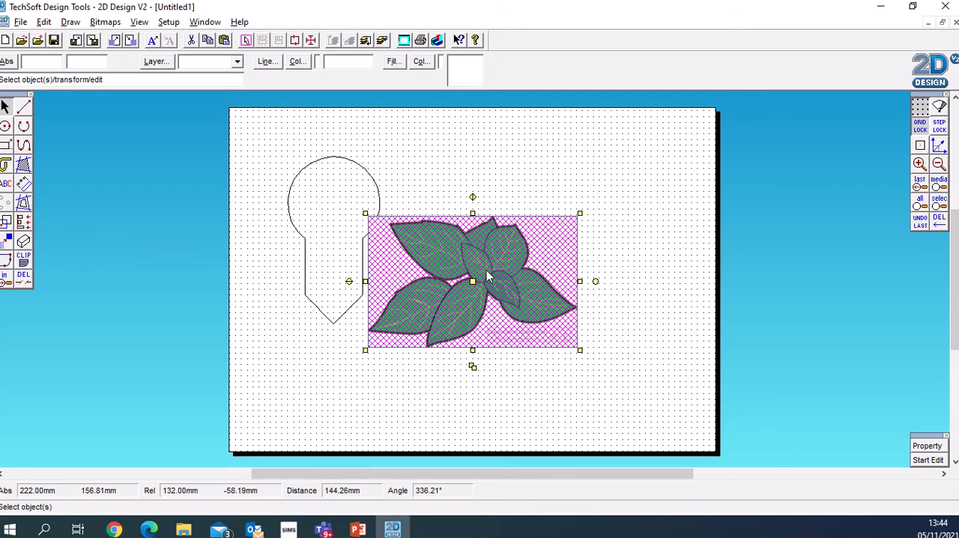
{"action": "left_click_drag", "start_coordinate": [469, 280], "coordinate": [544, 227]}
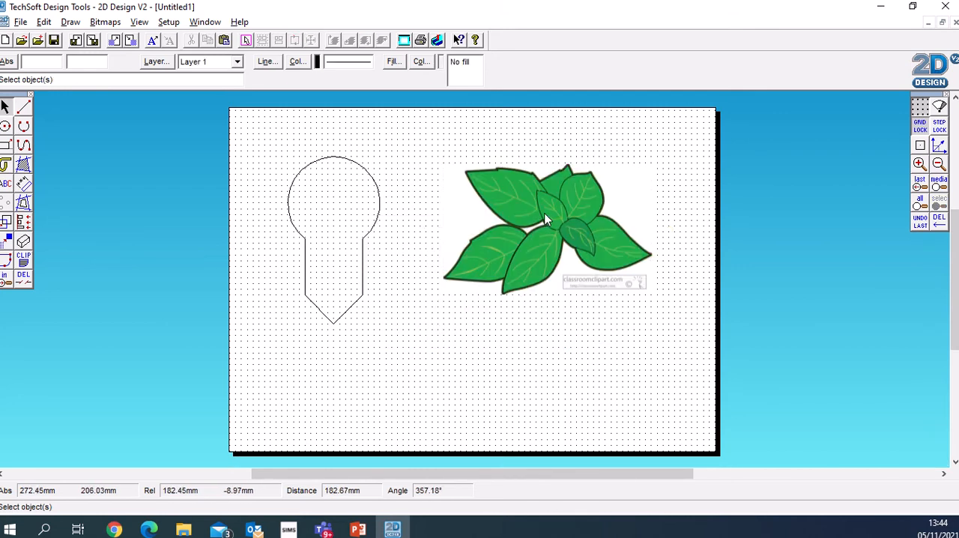
- Vectorise the basil bitmap in monochrome with luminance 106 and the default vectorisation settings
{"action": "left_click", "coordinate": [551, 228]}
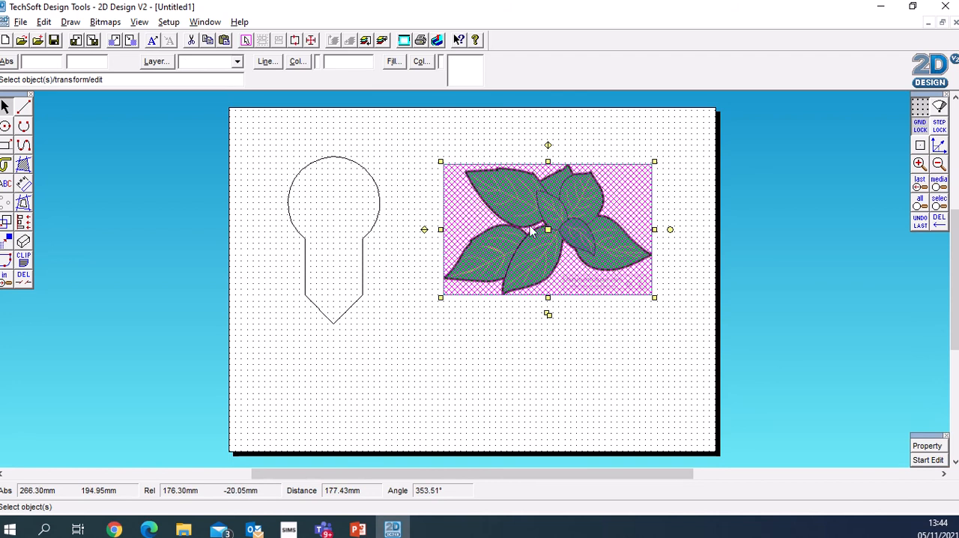
{"action": "left_click", "coordinate": [105, 21]}
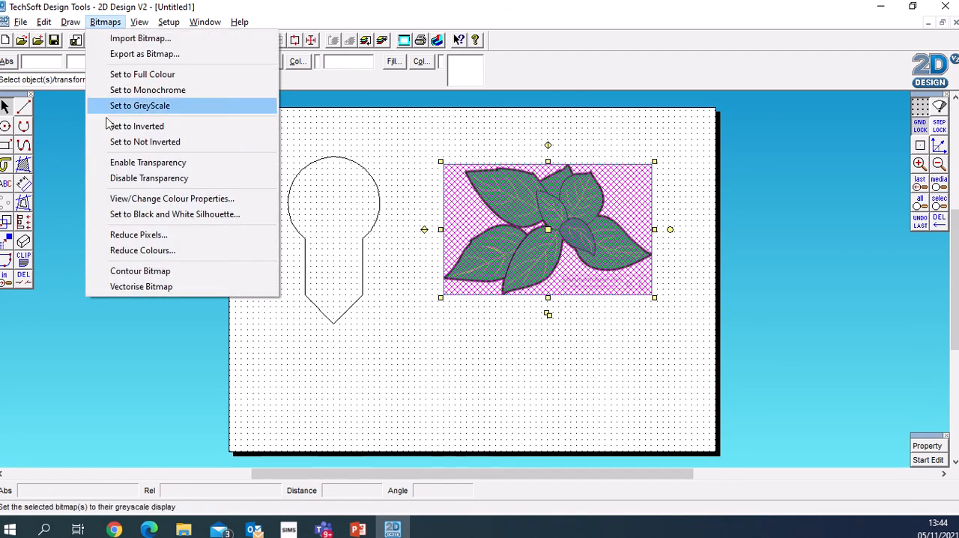
{"action": "left_click", "coordinate": [144, 286]}
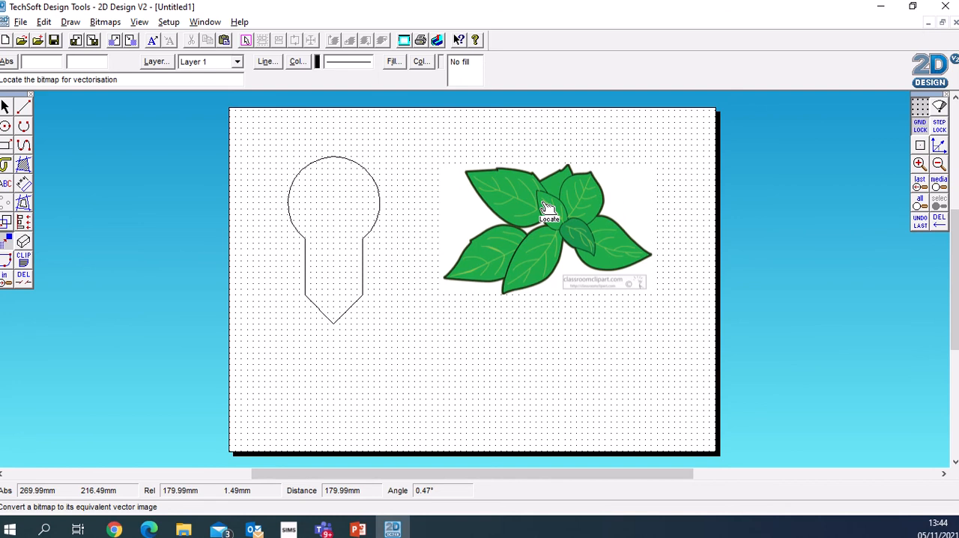
{"action": "left_click", "coordinate": [105, 22]}
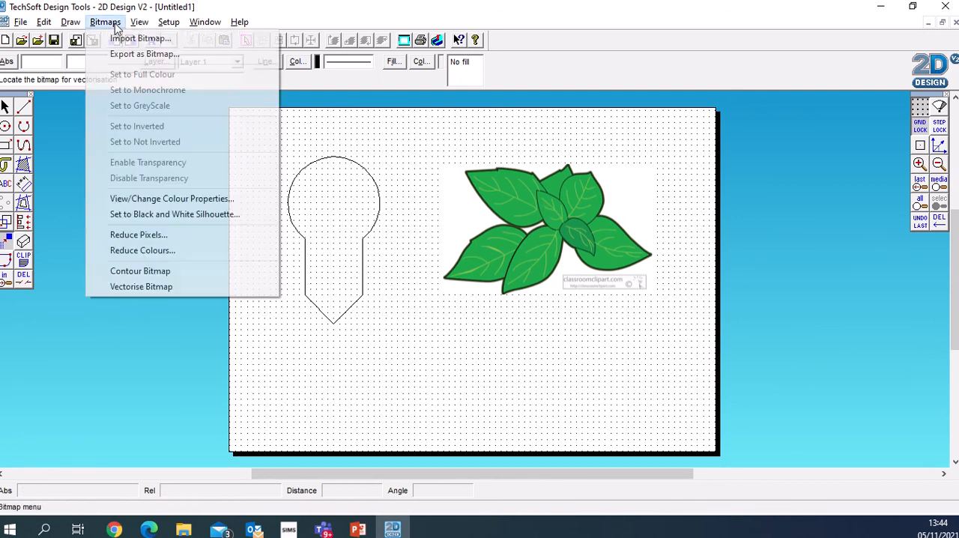
{"action": "left_click", "coordinate": [146, 286]}
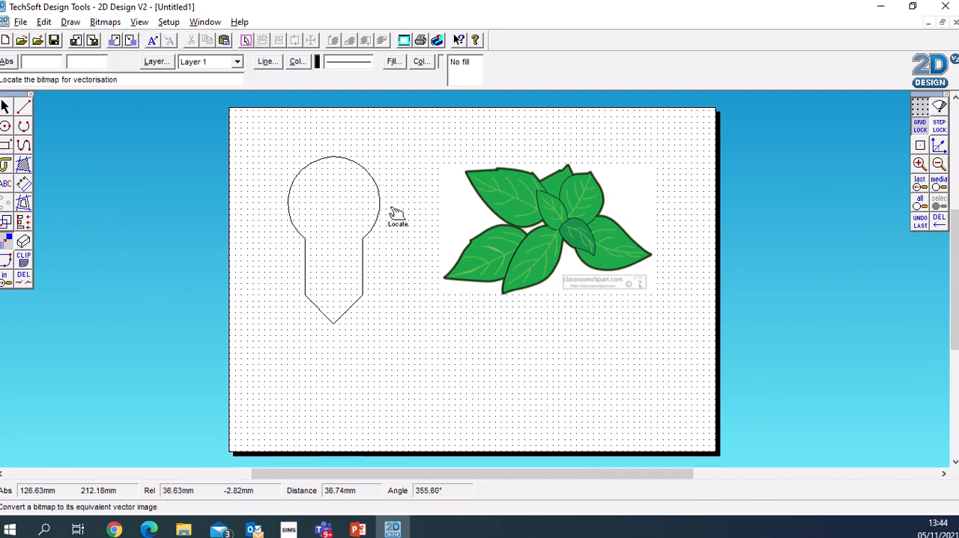
{"action": "left_click", "coordinate": [532, 198]}
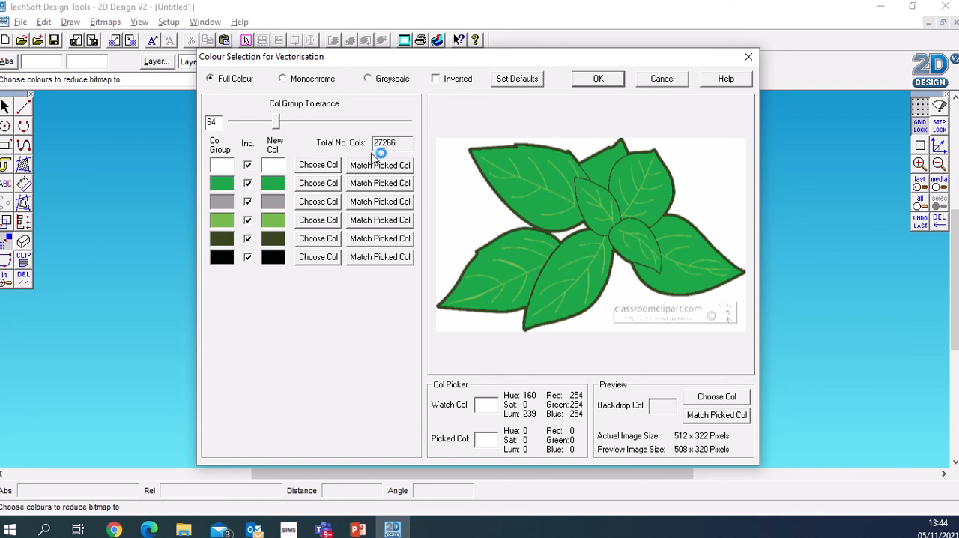
{"action": "left_click", "coordinate": [284, 80]}
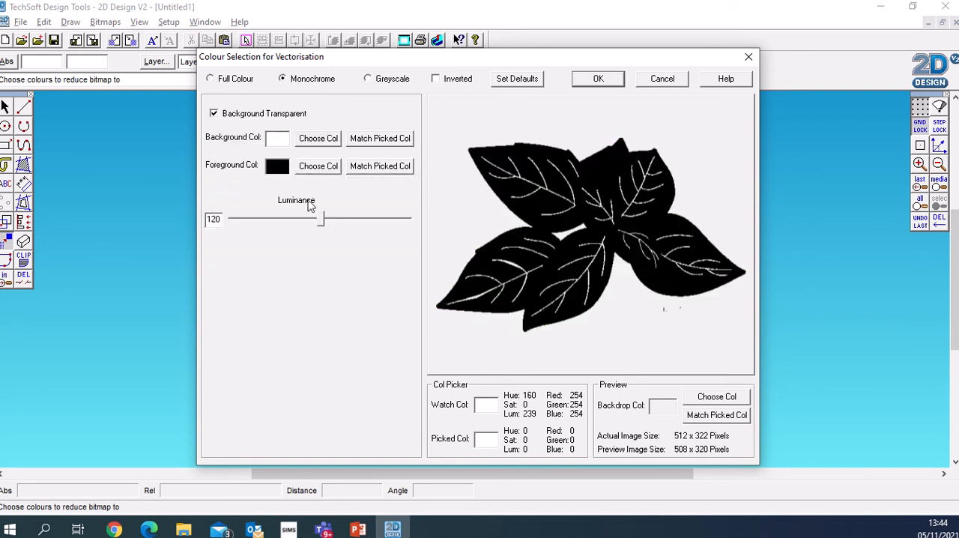
{"action": "mouse_move", "coordinate": [320, 224]}
{"action": "left_mouse_down"}
{"action": "mouse_move", "coordinate": [373, 231]}
{"action": "mouse_move", "coordinate": [272, 228]}
{"action": "mouse_move", "coordinate": [309, 225]}
{"action": "left_mouse_up"}
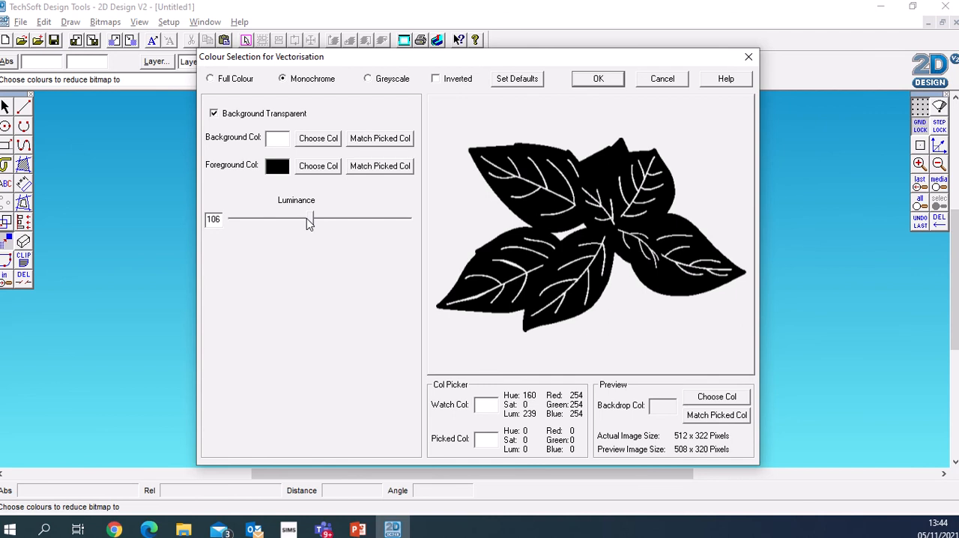
{"action": "left_click", "coordinate": [599, 79]}
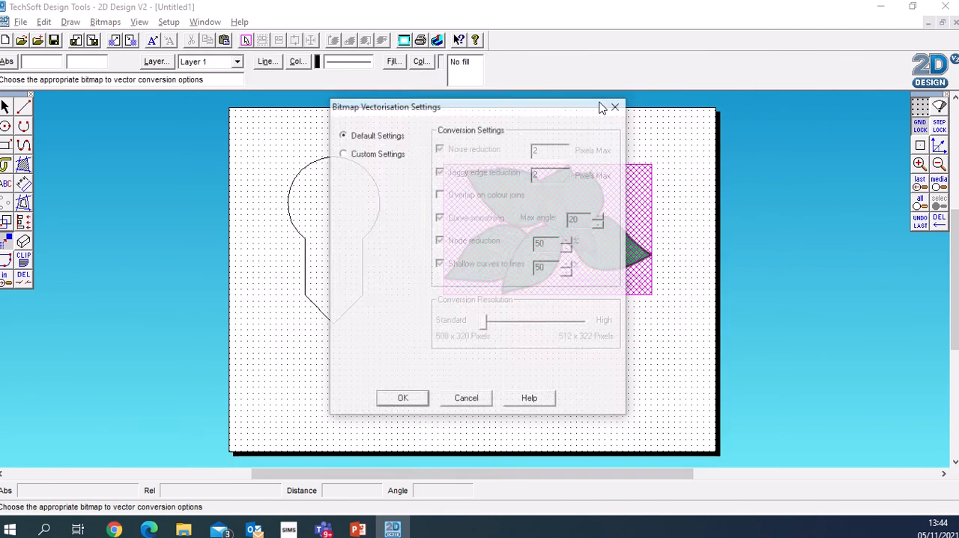
{"action": "left_click", "coordinate": [396, 401]}
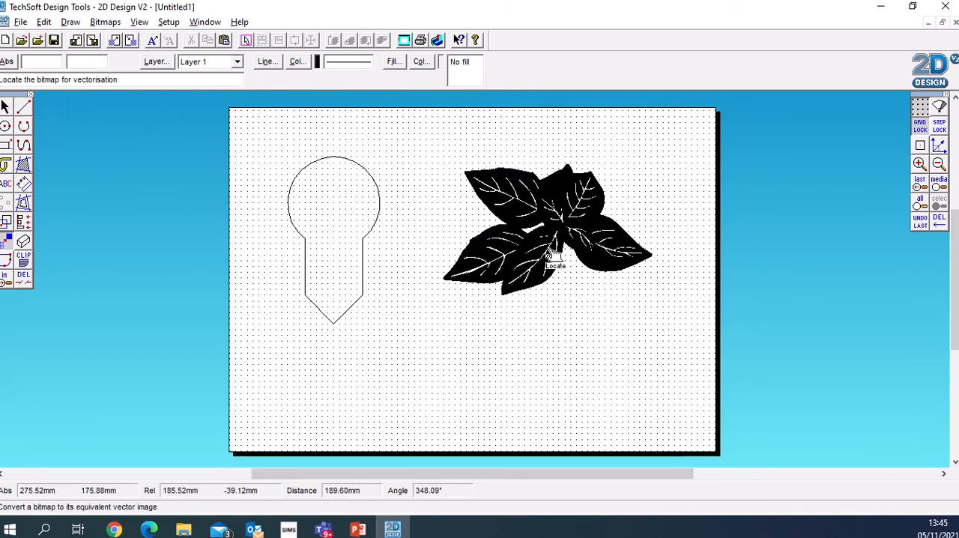
- Set the vectorised basil leaves to No Fill so only their outlines are drawn
{"action": "left_click", "coordinate": [6, 107]}
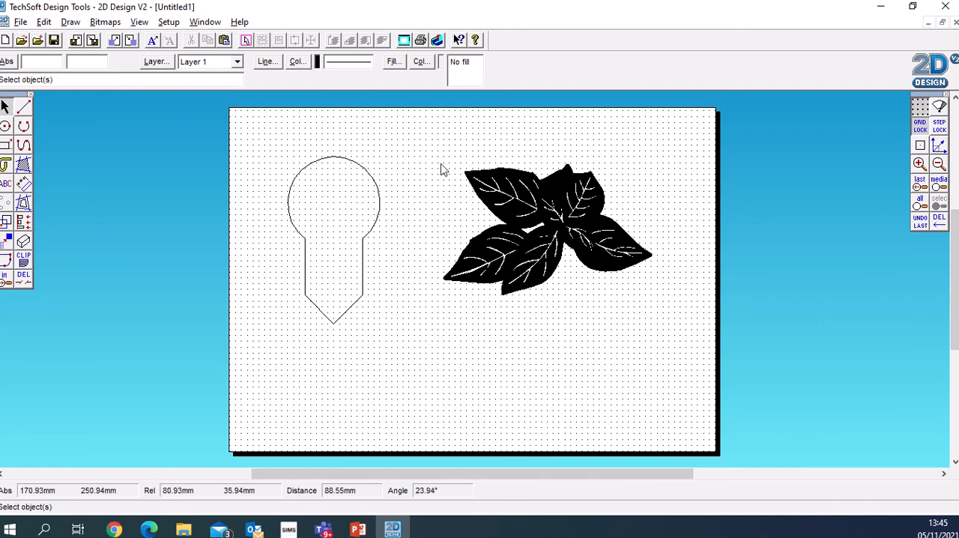
{"action": "left_click", "coordinate": [515, 198]}
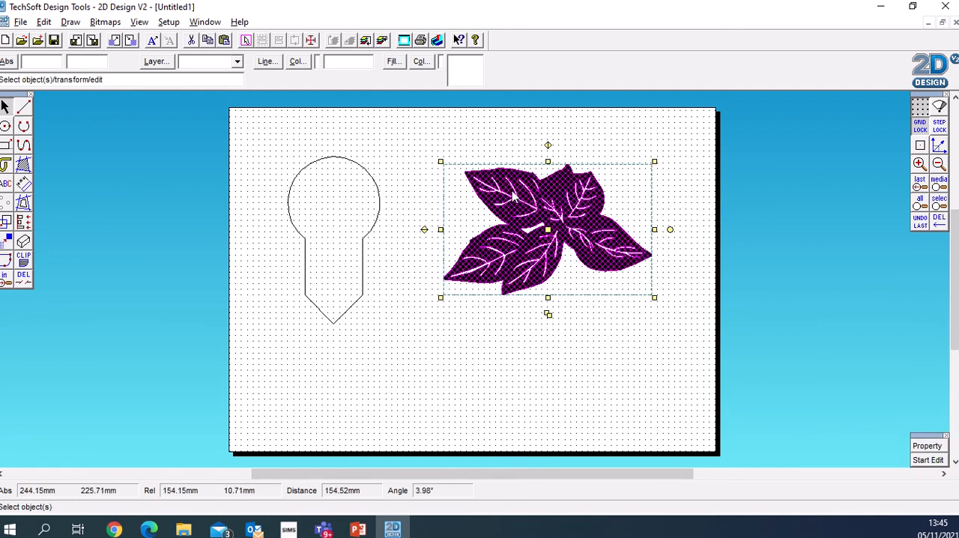
{"action": "left_click", "coordinate": [395, 64]}
{"action": "left_click", "coordinate": [228, 81]}
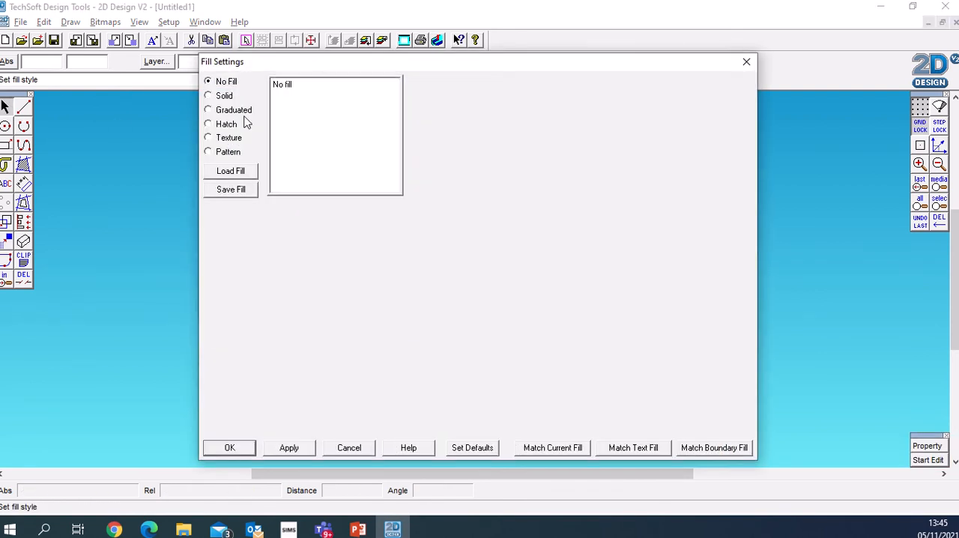
{"action": "left_click", "coordinate": [231, 447]}
{"action": "left_click", "coordinate": [516, 321]}
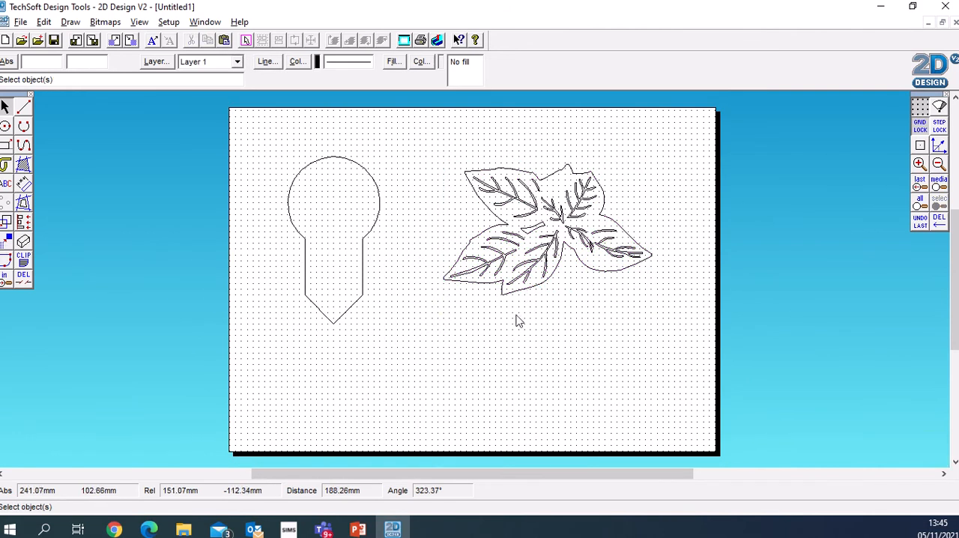
- Scale down the basil leaf outline and place it inside the circular head, reducing it again until it fits
{"action": "left_click", "coordinate": [534, 291]}
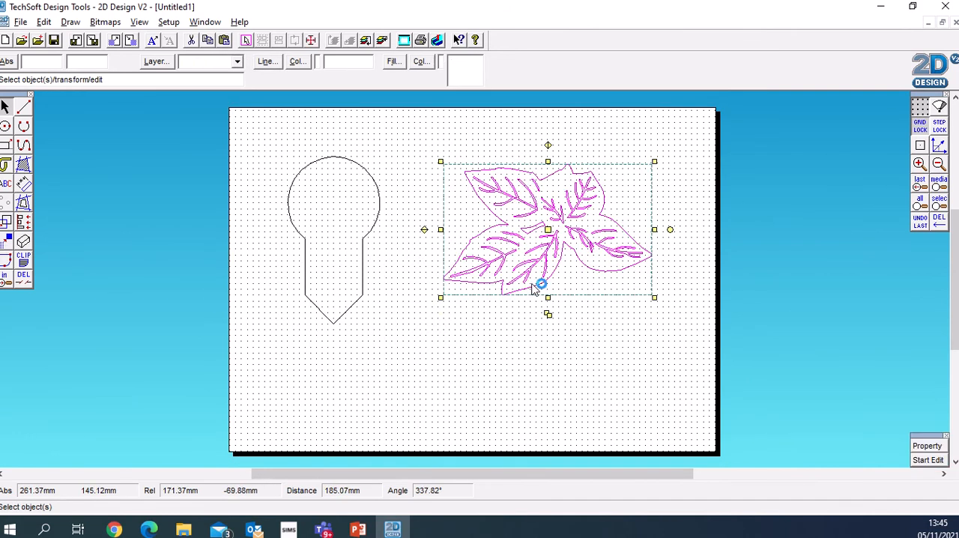
{"action": "left_click", "coordinate": [653, 298]}
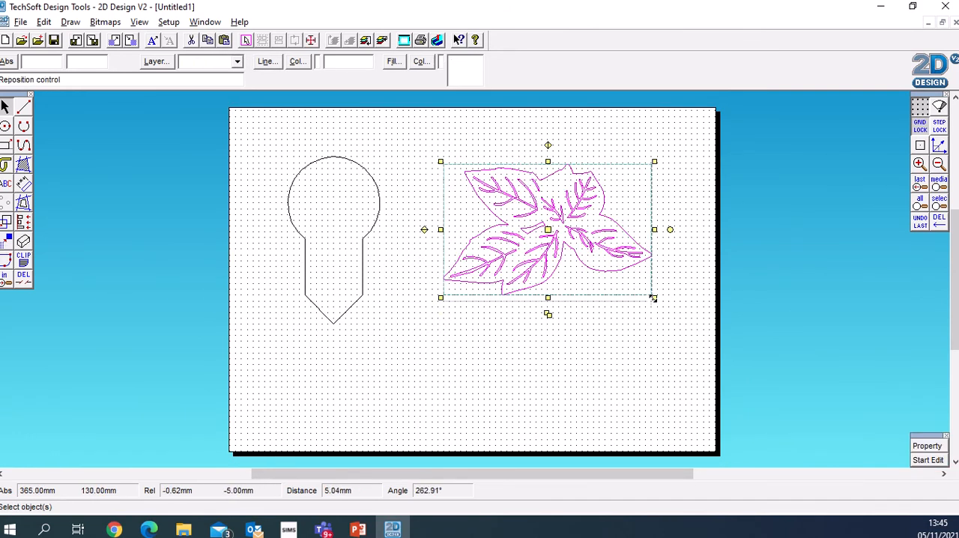
{"action": "left_click", "coordinate": [534, 216]}
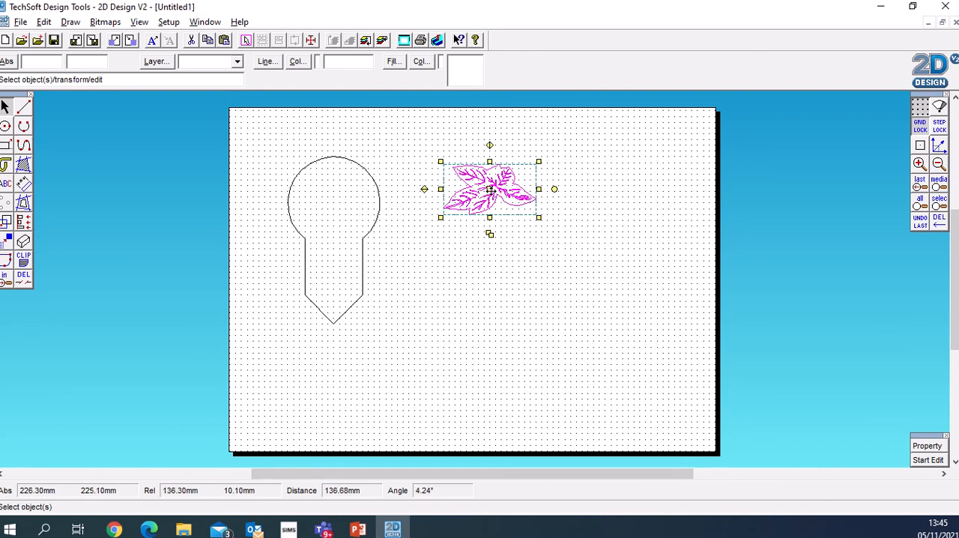
{"action": "left_click", "coordinate": [339, 202]}
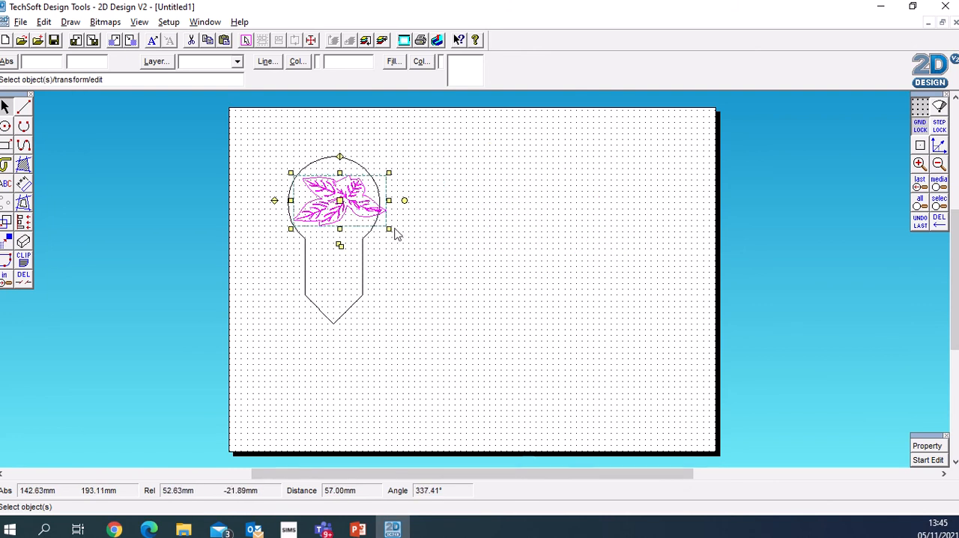
{"action": "left_click", "coordinate": [389, 229]}
{"action": "left_click", "coordinate": [359, 212]}
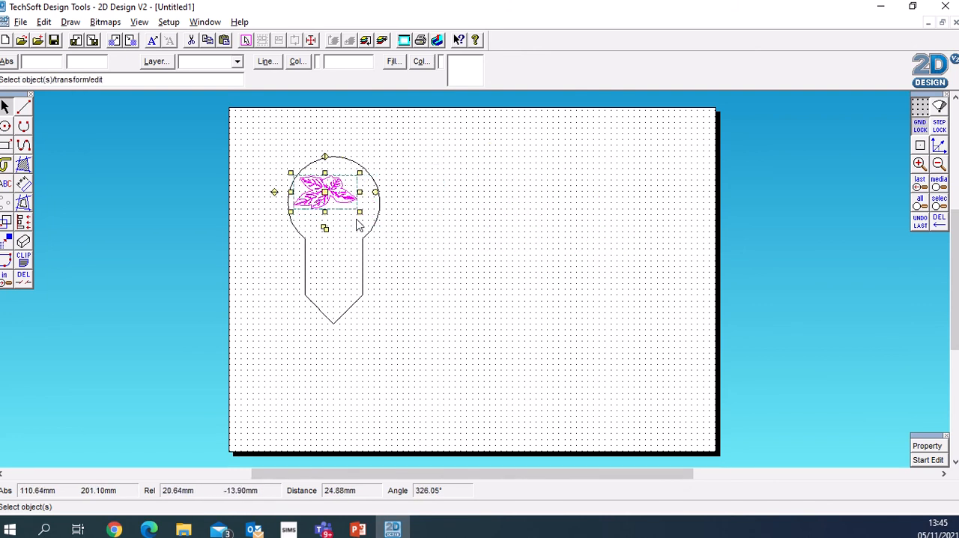
- Move the basil leaf outline down into the lower half of the circular head, leaving room above it
{"action": "left_click", "coordinate": [323, 192]}
{"action": "left_click", "coordinate": [333, 213]}
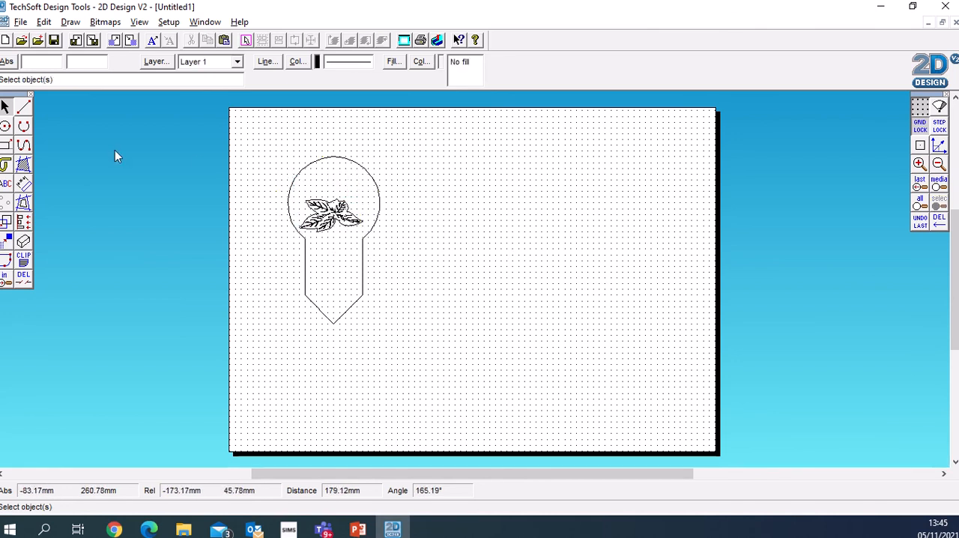
- Add the text "Basil" in the Cooper Black font, starting inside the circular head above the leaves
{"action": "left_click", "coordinate": [9, 186]}
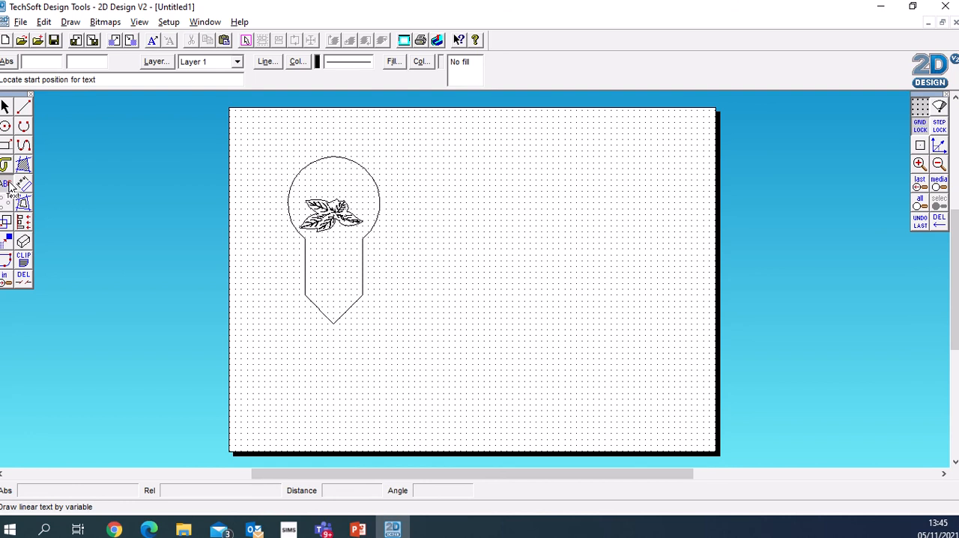
{"action": "left_click", "coordinate": [310, 174]}
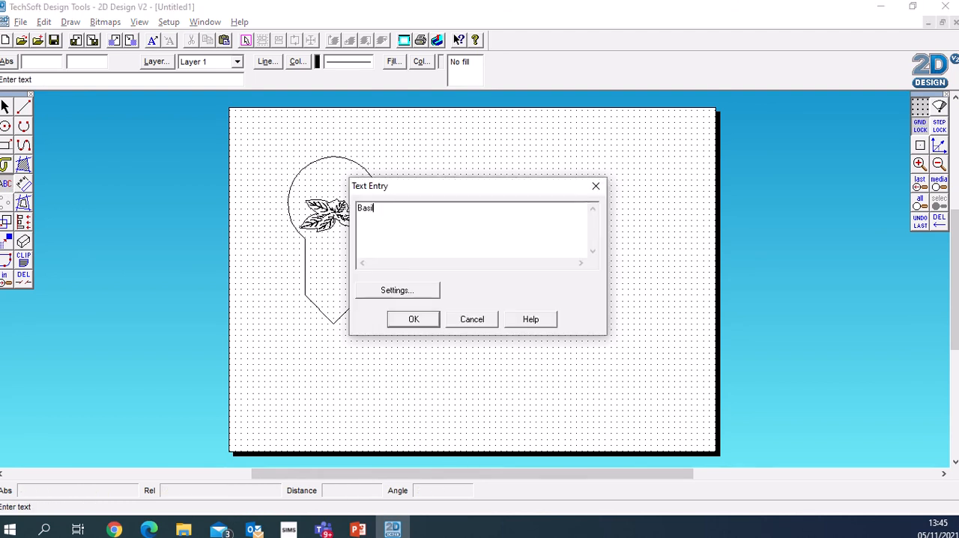
{"action": "left_click", "coordinate": [425, 291]}
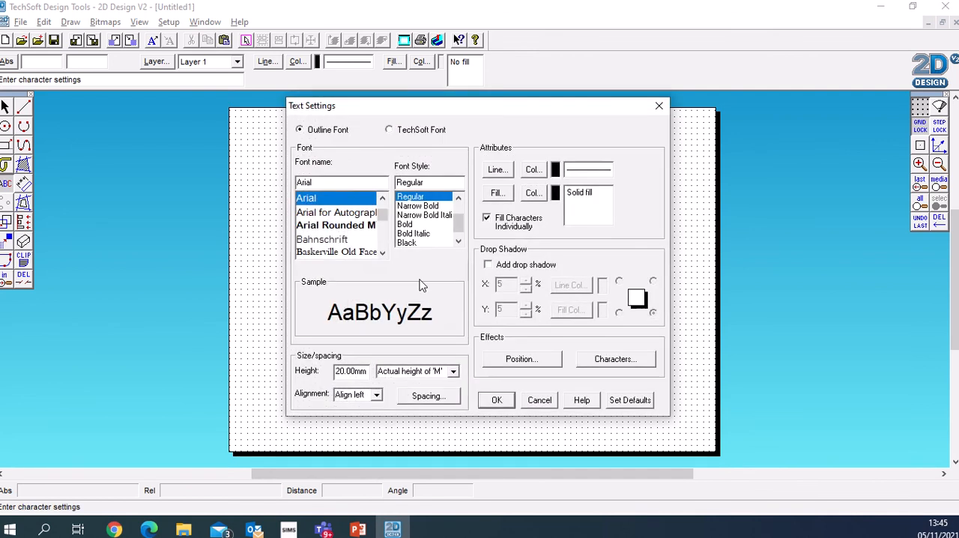
{"action": "scroll", "coordinate": [352, 233], "scroll_direction": "down", "scroll_amount": 8}
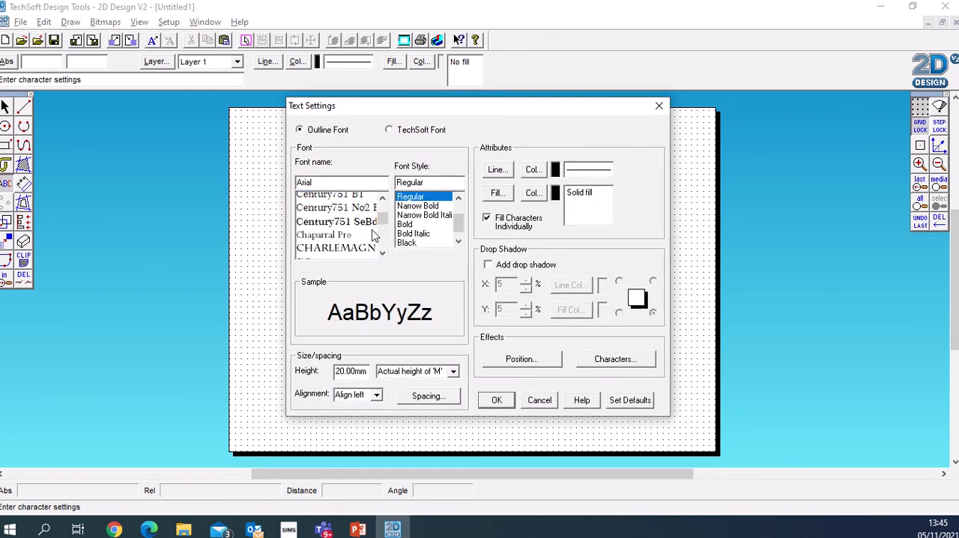
{"action": "scroll", "coordinate": [347, 236], "scroll_direction": "down", "scroll_amount": 3}
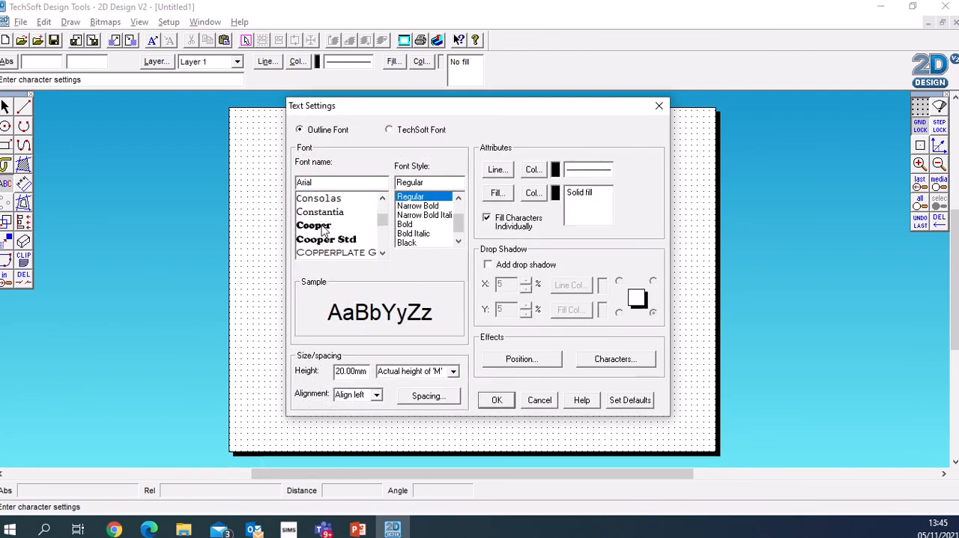
{"action": "left_click", "coordinate": [323, 226]}
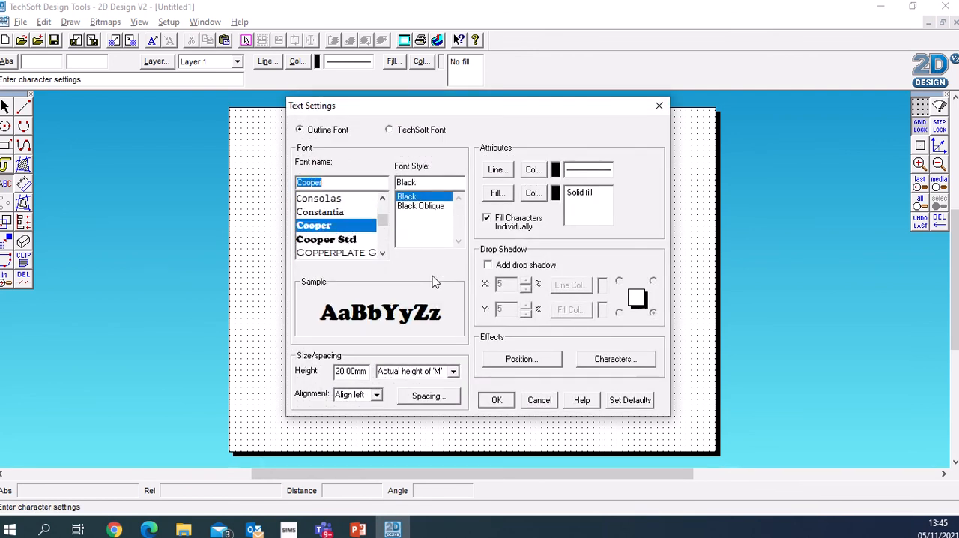
{"action": "left_click", "coordinate": [499, 400]}
{"action": "left_click", "coordinate": [422, 321]}
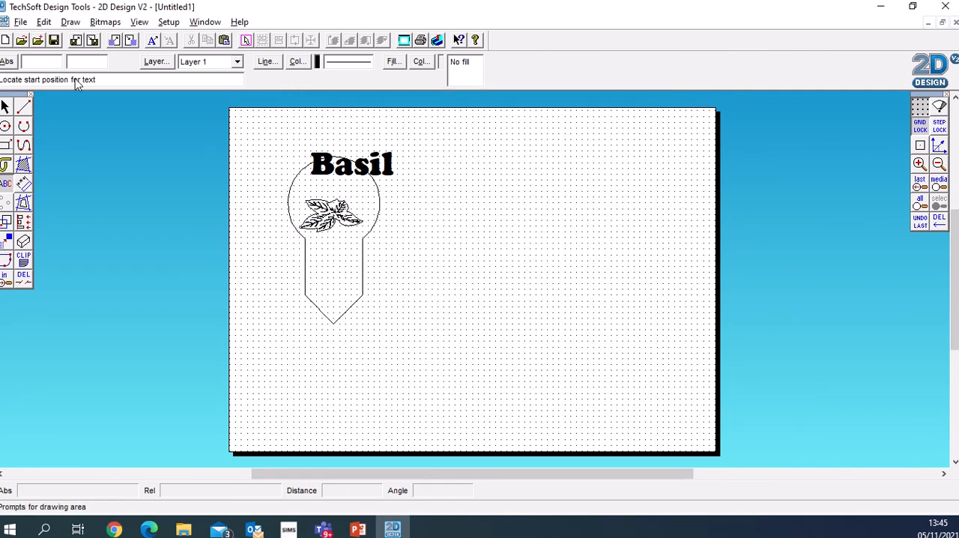
- Scale down the "Basil" text and position it inside the circular head, centred above the leaves
{"action": "left_click", "coordinate": [5, 106]}
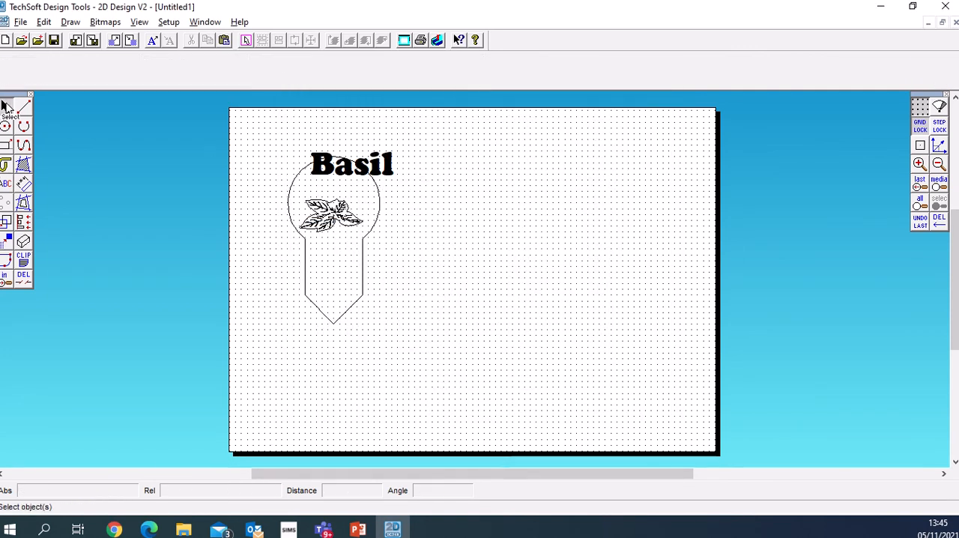
{"action": "left_click", "coordinate": [375, 171]}
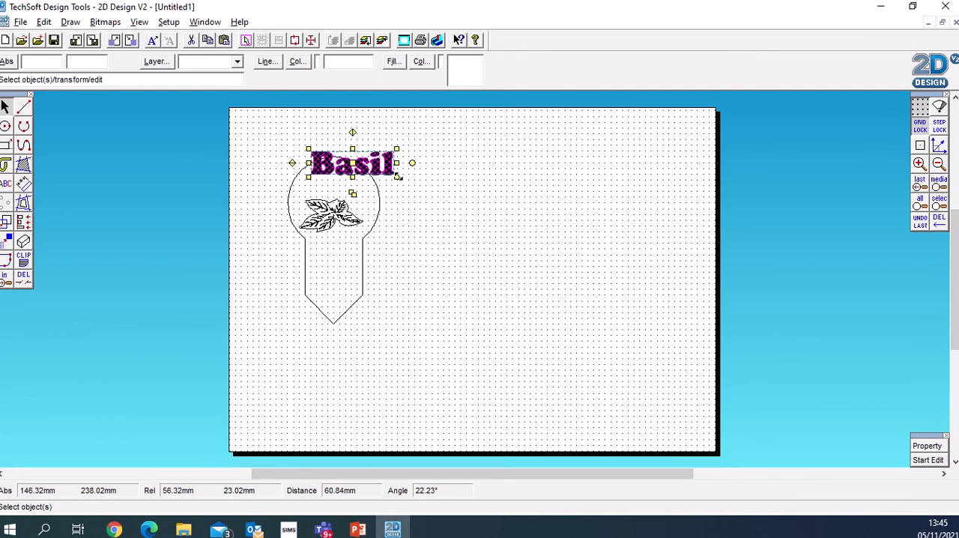
{"action": "left_click_drag", "start_coordinate": [397, 176], "coordinate": [340, 188]}
{"action": "left_click", "coordinate": [485, 195]}
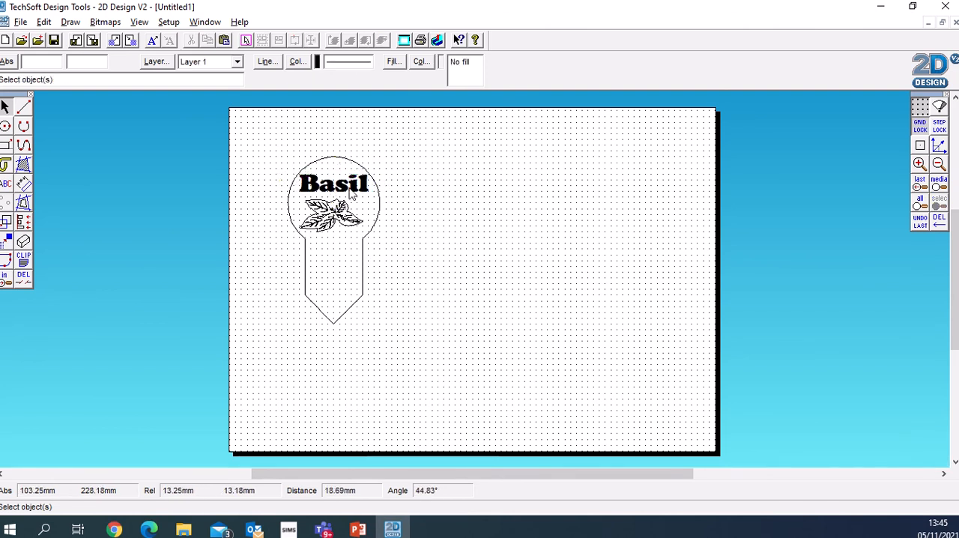
- Set the "Basil" text to No Fill so only the letter outlines are drawn
{"action": "left_click", "coordinate": [352, 192]}
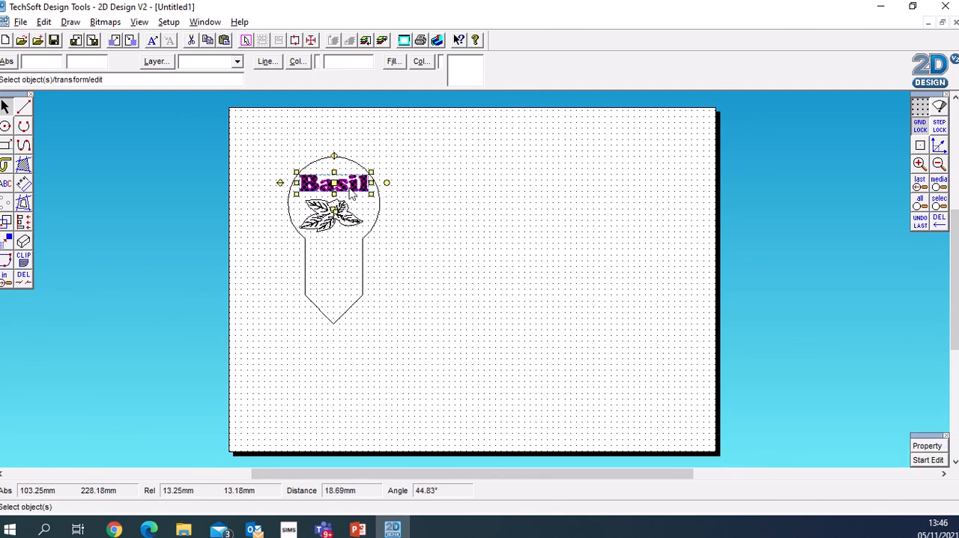
{"action": "left_click", "coordinate": [394, 63]}
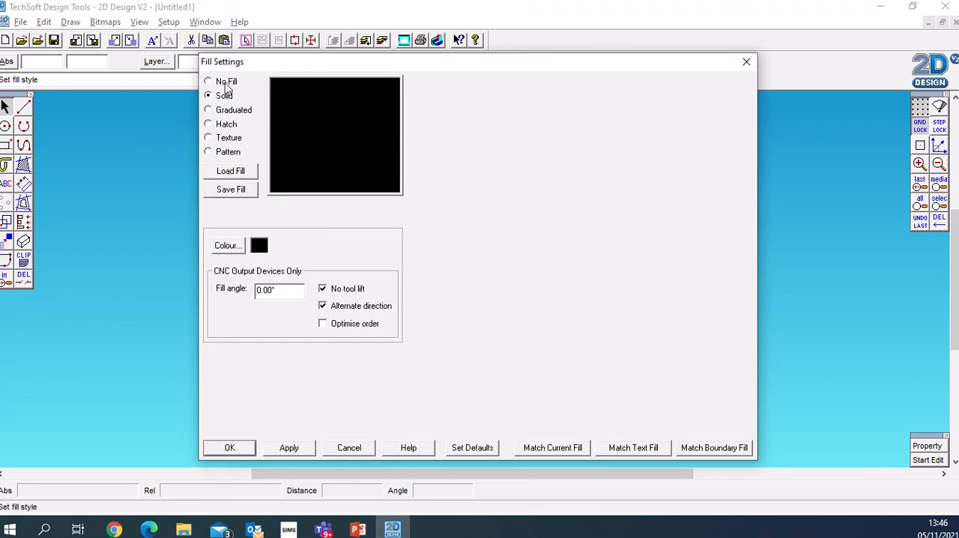
{"action": "left_click", "coordinate": [227, 88]}
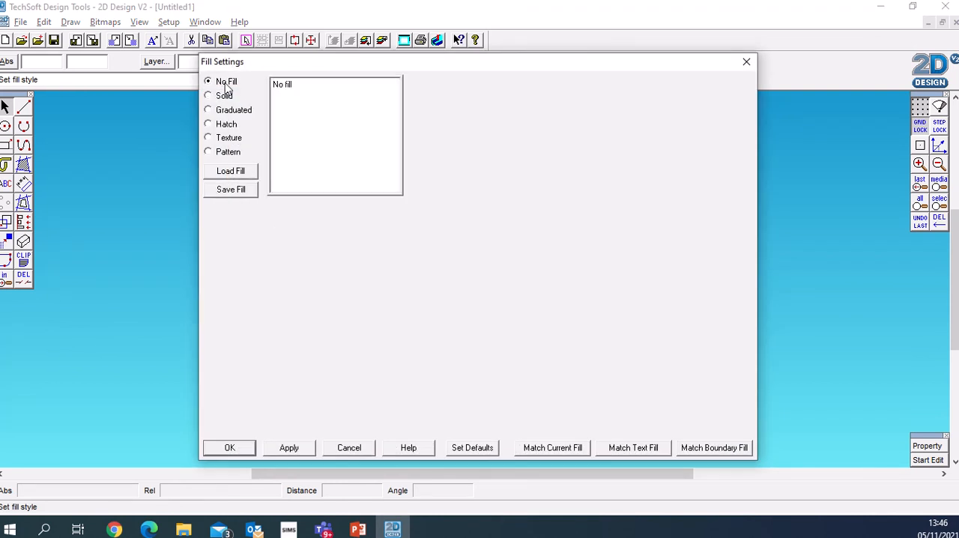
{"action": "left_click", "coordinate": [228, 447]}
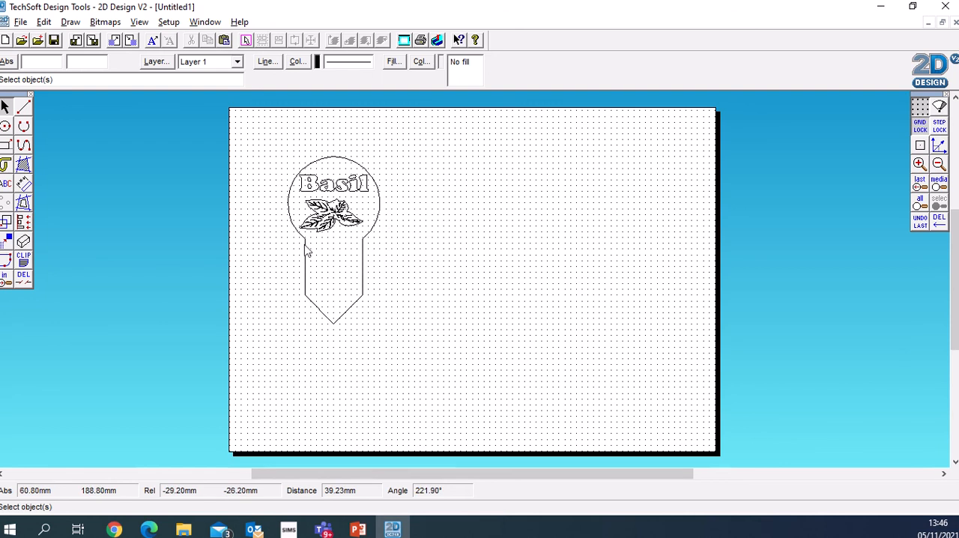
- Draw a single tool path contour around the outside of the marker outline with 5 mm spacing
{"action": "left_click", "coordinate": [24, 204]}
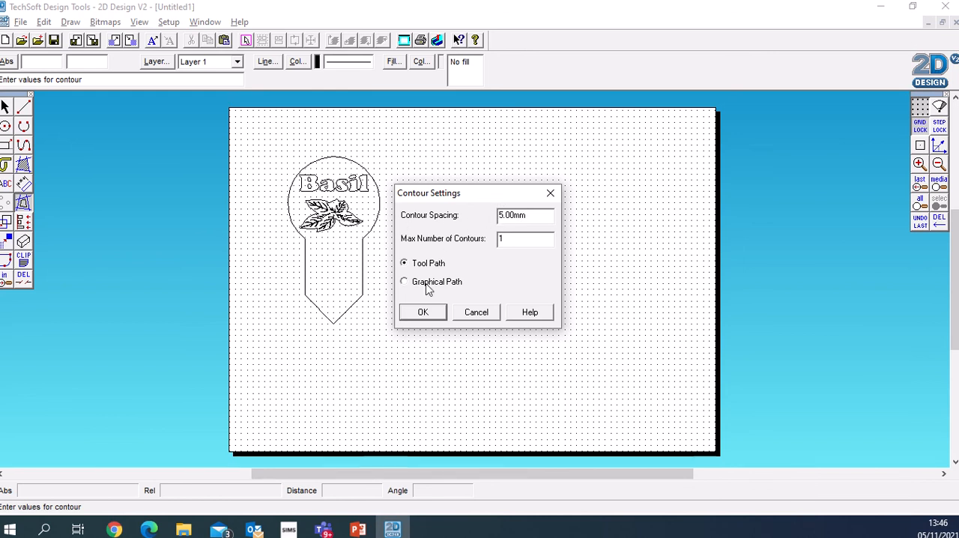
{"action": "left_click", "coordinate": [423, 313]}
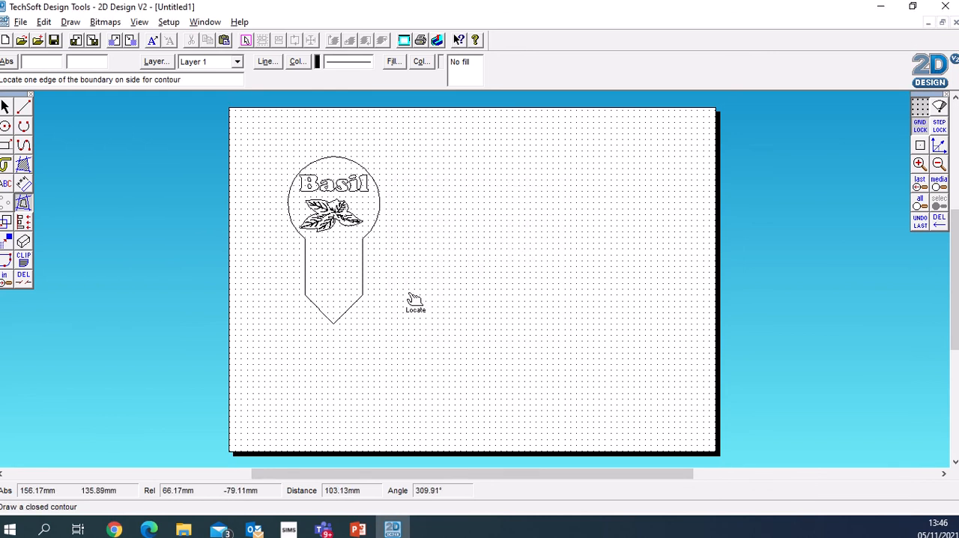
{"action": "left_click", "coordinate": [379, 266]}
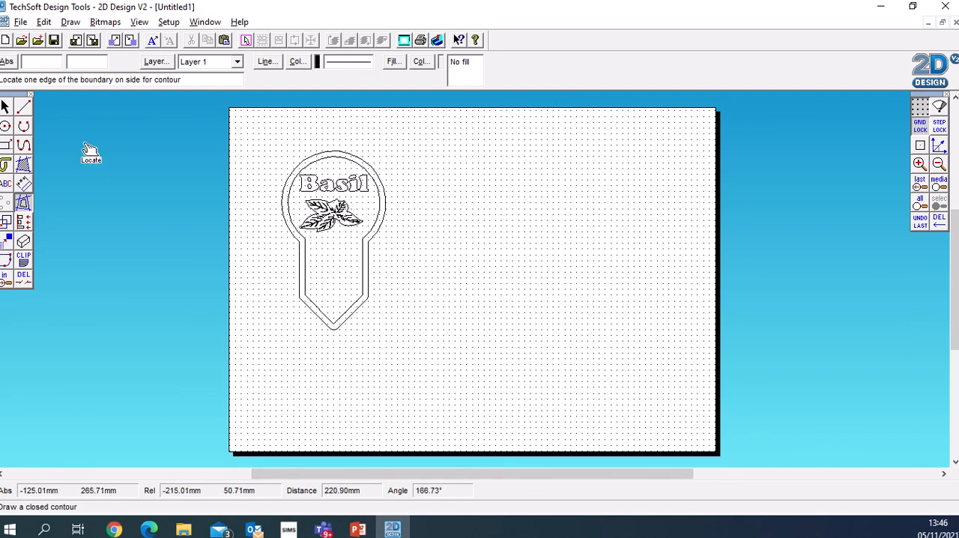
- Change the line colour of the outer contour to red
{"action": "left_click", "coordinate": [6, 109]}
{"action": "left_click", "coordinate": [291, 171]}
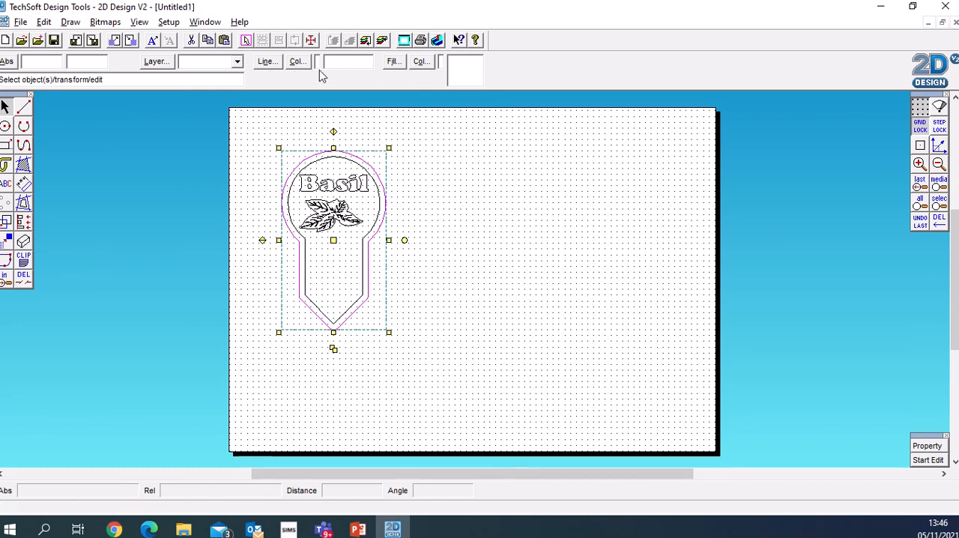
{"action": "left_click", "coordinate": [297, 63]}
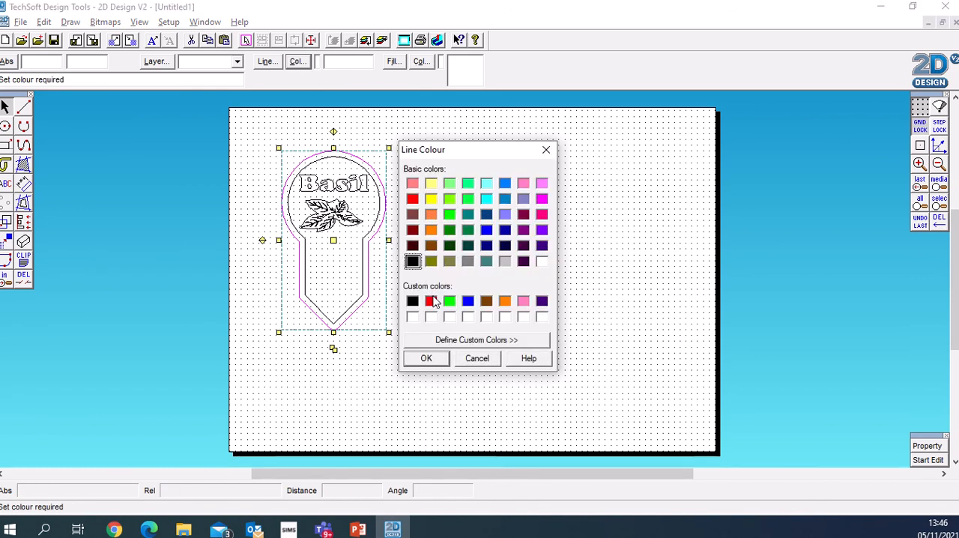
{"action": "left_click", "coordinate": [432, 301]}
{"action": "left_click", "coordinate": [426, 359]}
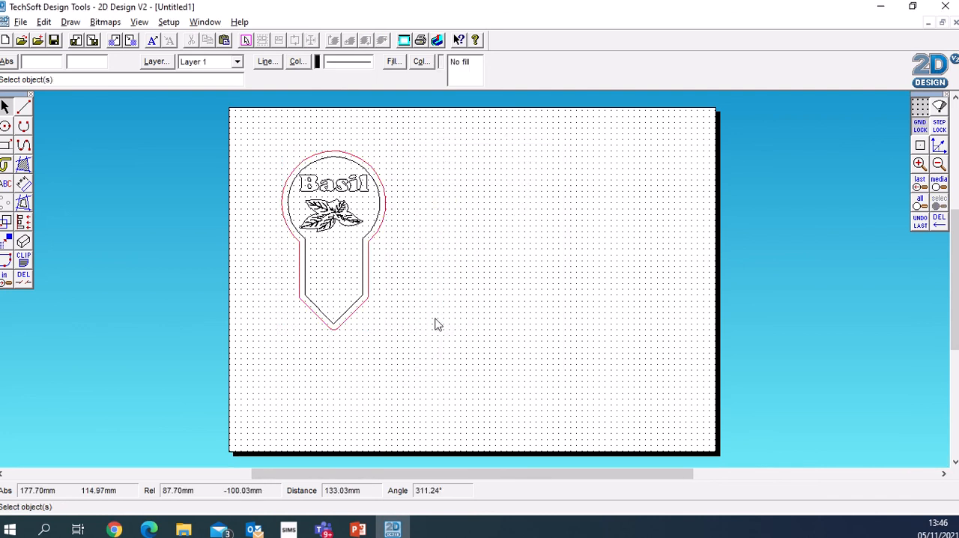